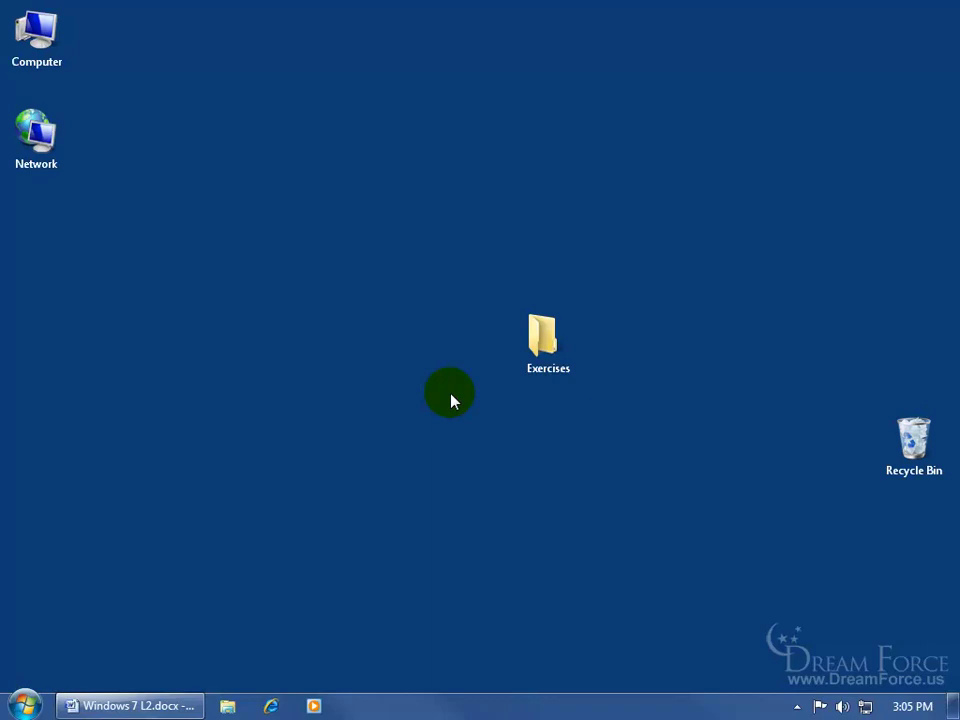
- Choose Share with > Specific people... for the Exercises folder
right_click(537, 342)
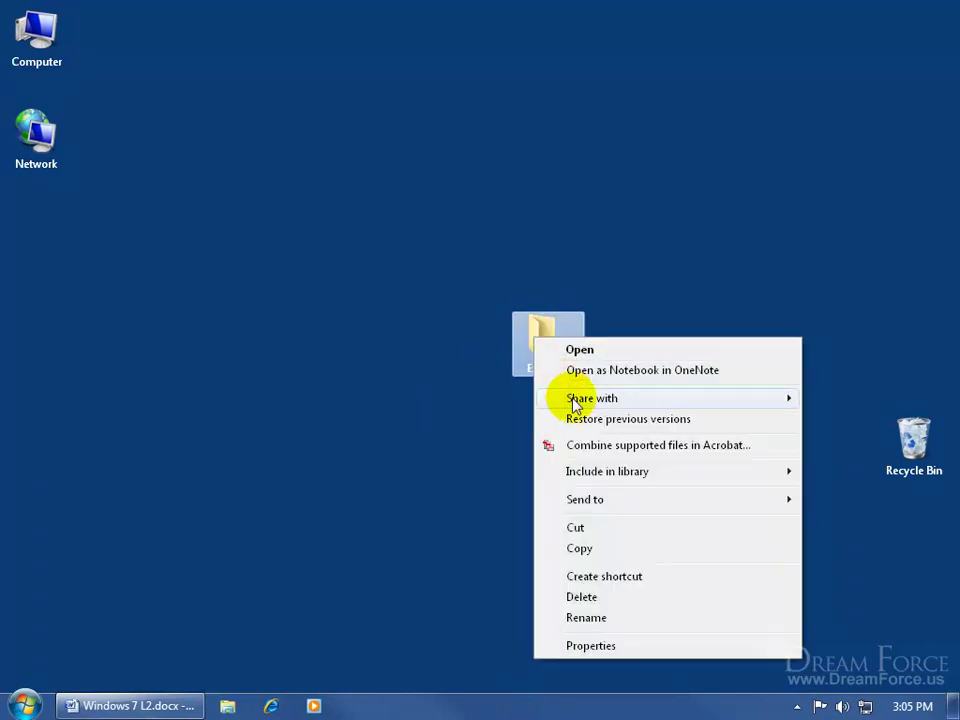
mouse_move(575, 399)
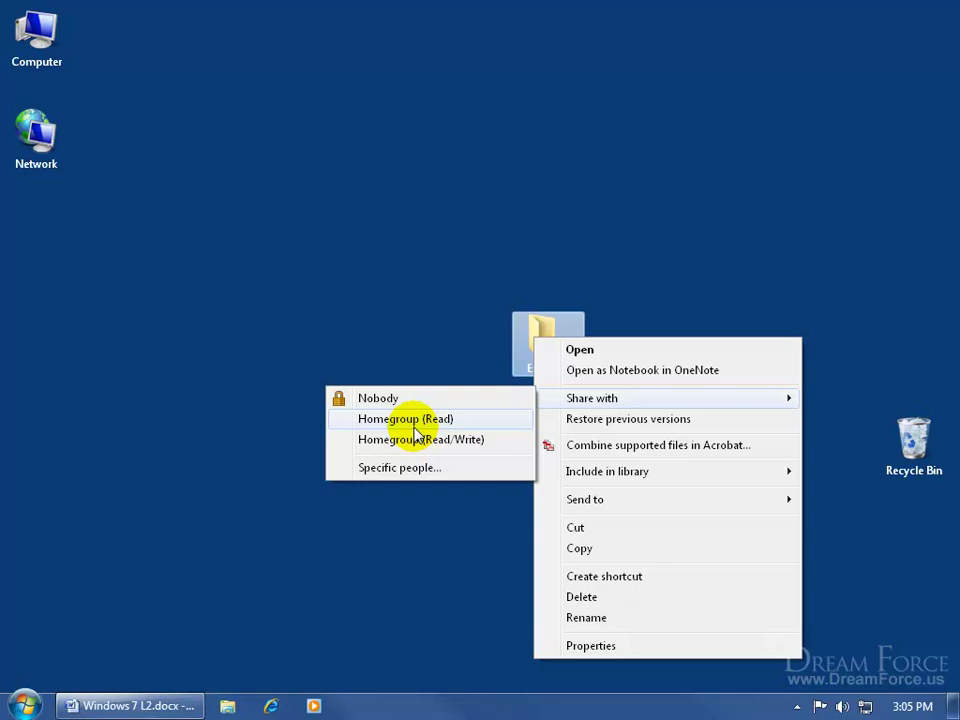
click(409, 476)
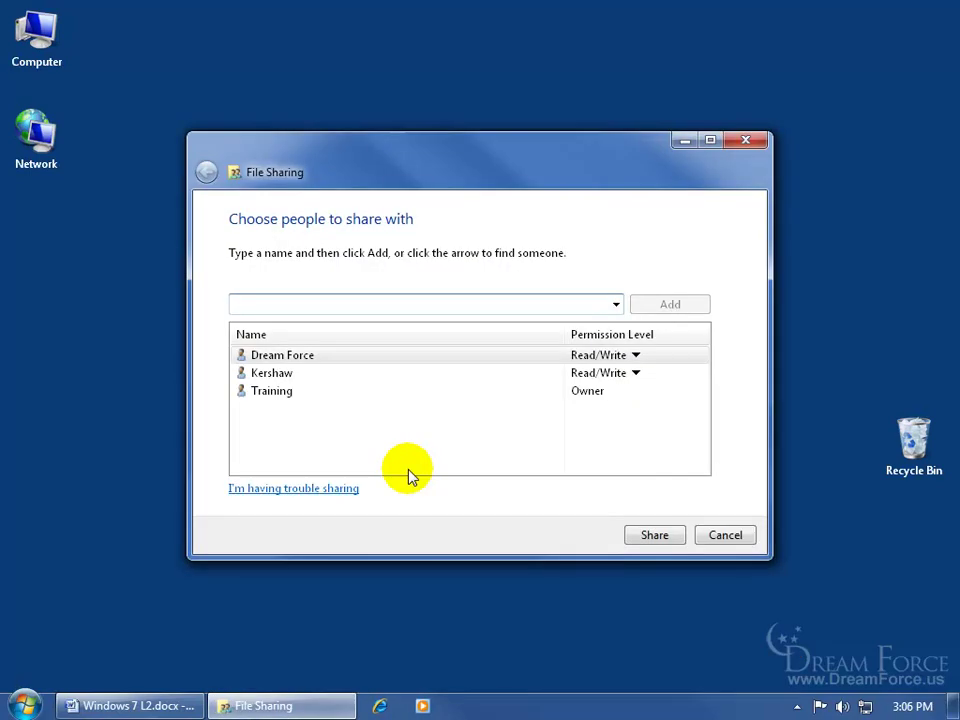
mouse_move(270, 400)
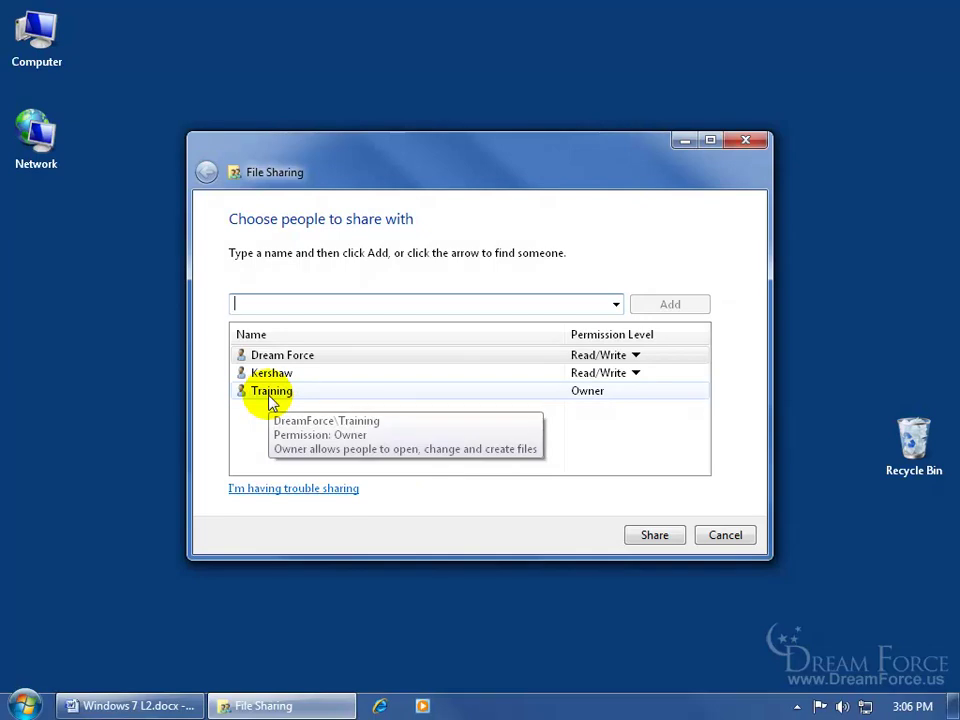
mouse_move(334, 380)
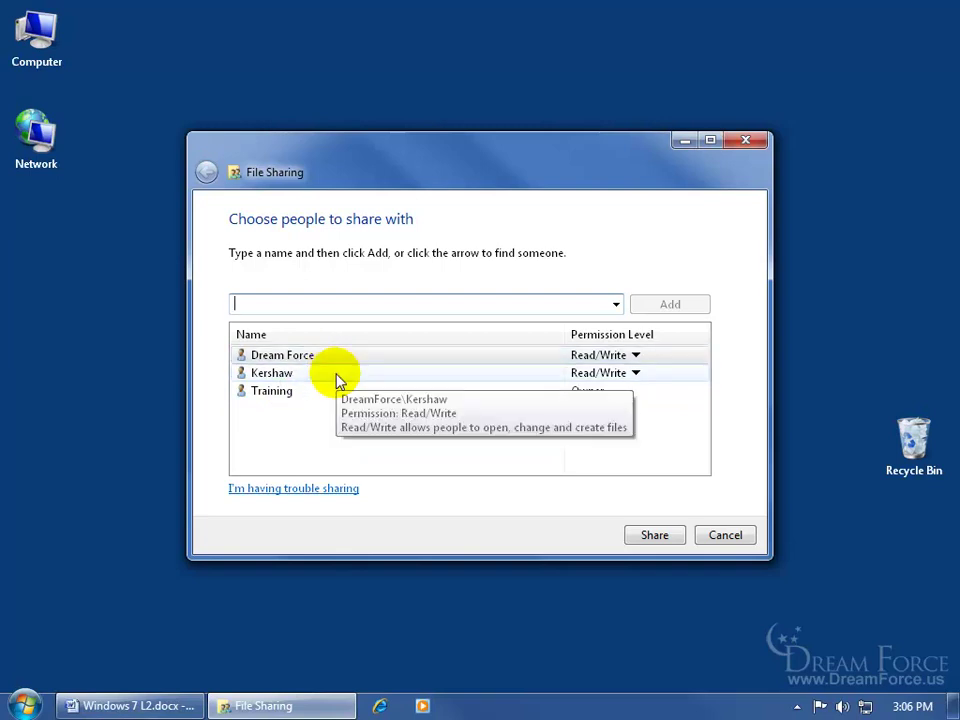
- Add Everyone to the Exercises folder's sharing list
click(616, 304)
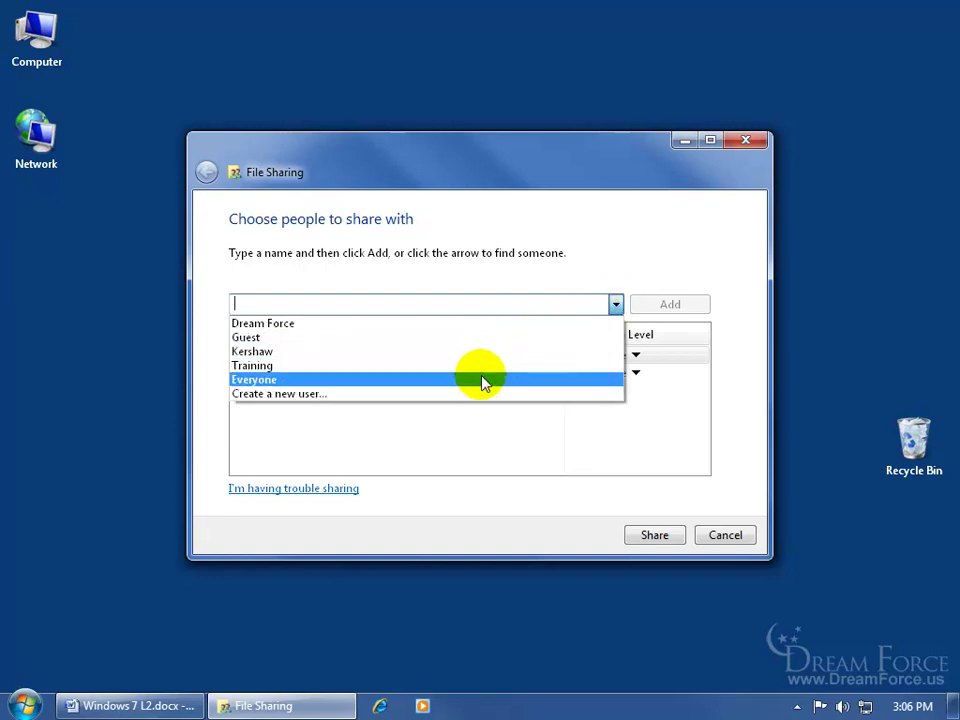
click(485, 381)
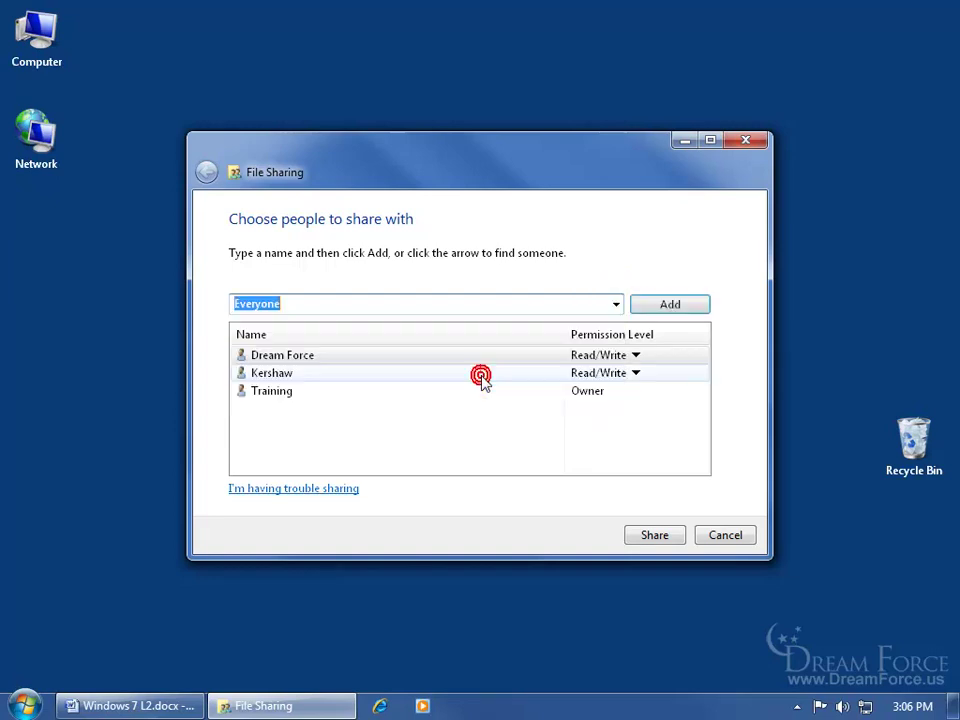
click(648, 305)
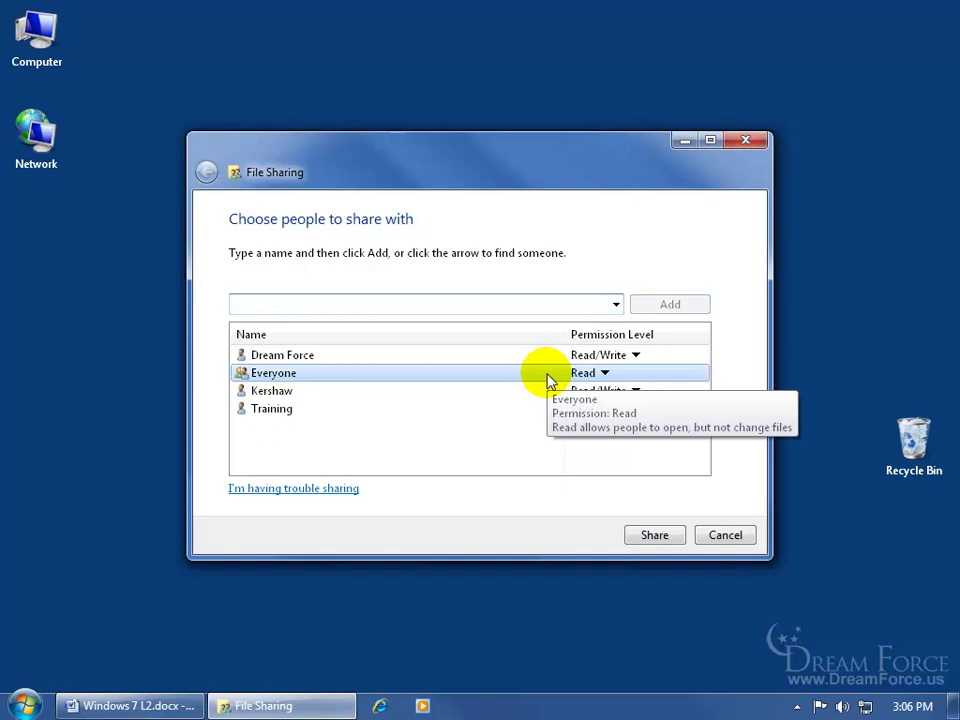
- Give Everyone Read/Write permission, apply the share, then open the Exercises folder
click(604, 374)
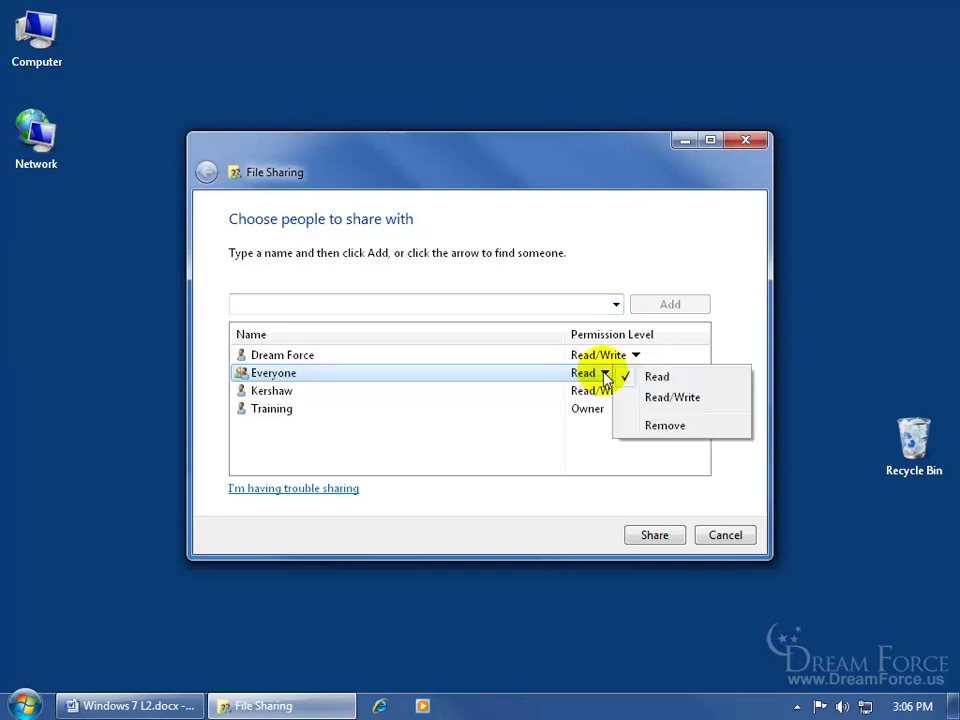
click(672, 402)
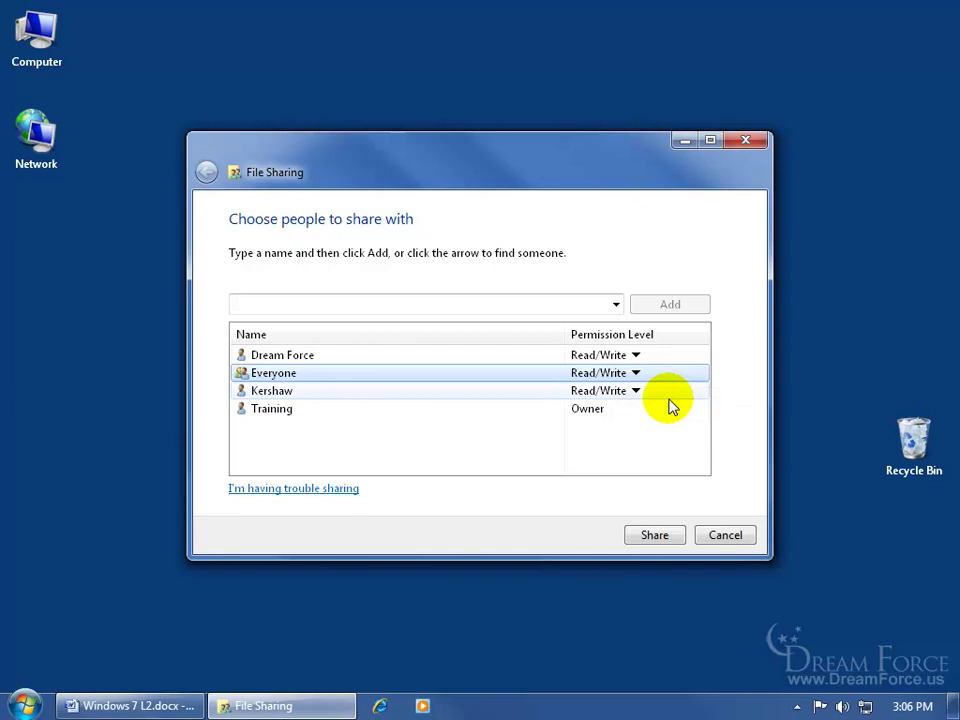
click(669, 539)
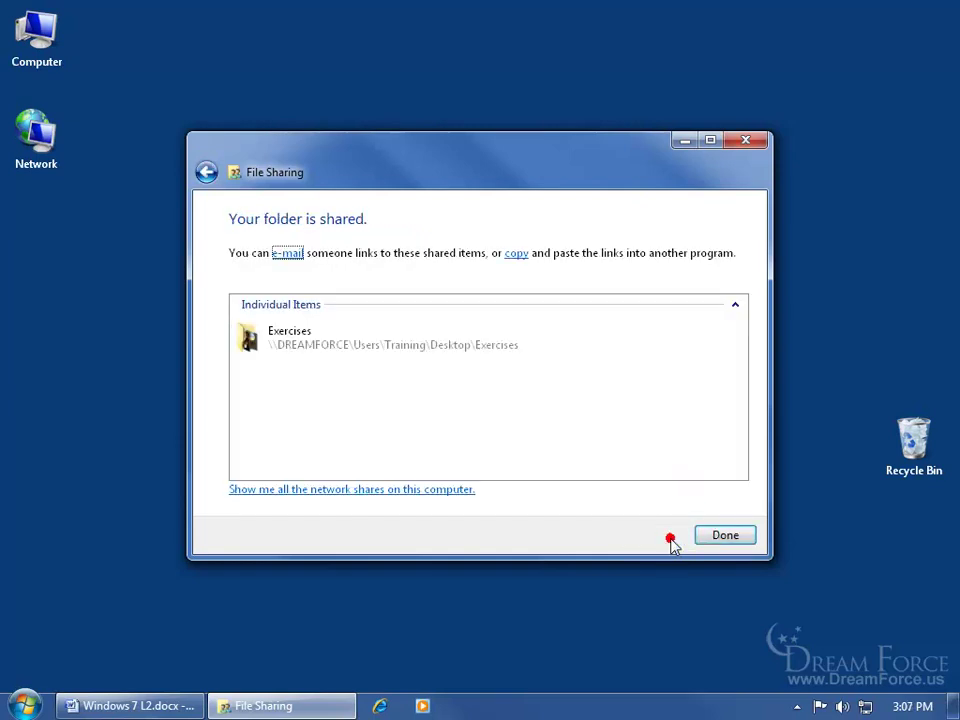
click(724, 538)
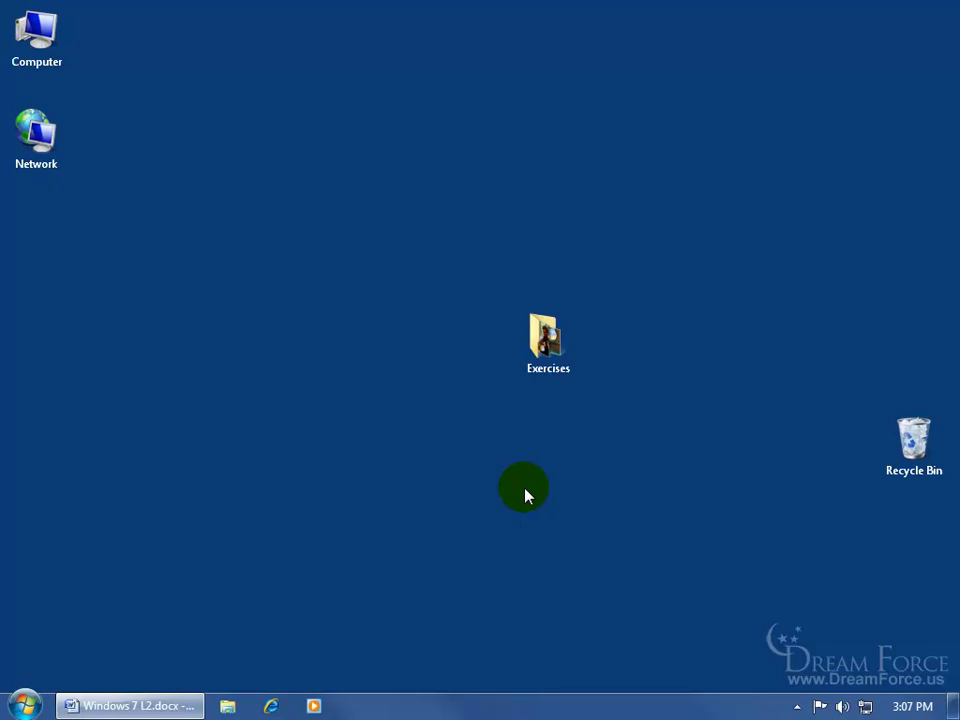
double_click(530, 366)
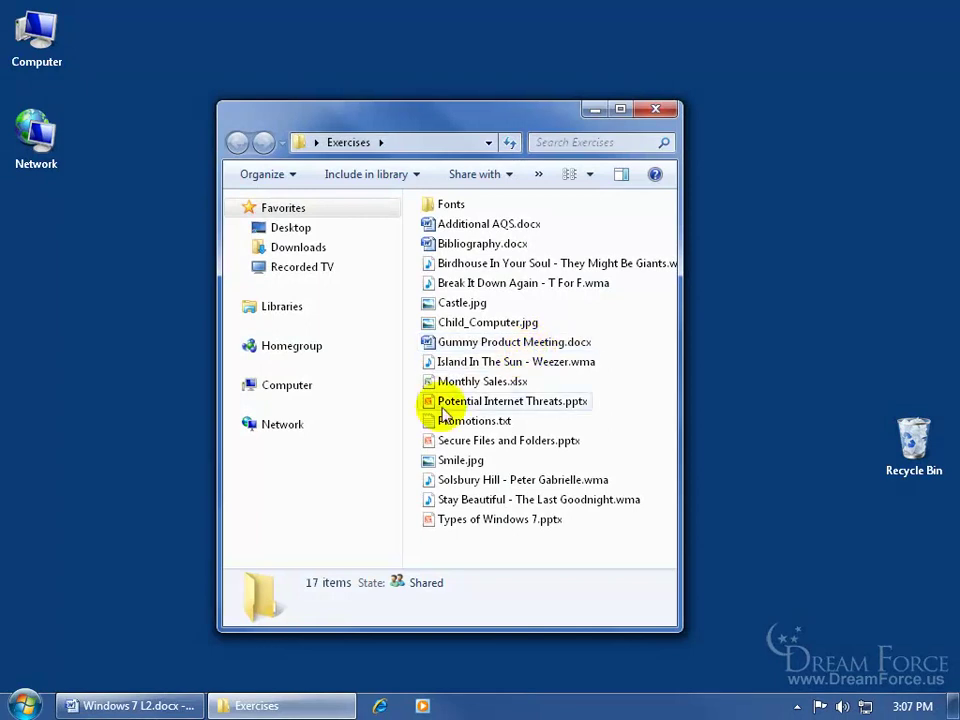
- Browse Network > LAPTOP-DF > first shared folder and open Pooch.jpg
click(283, 428)
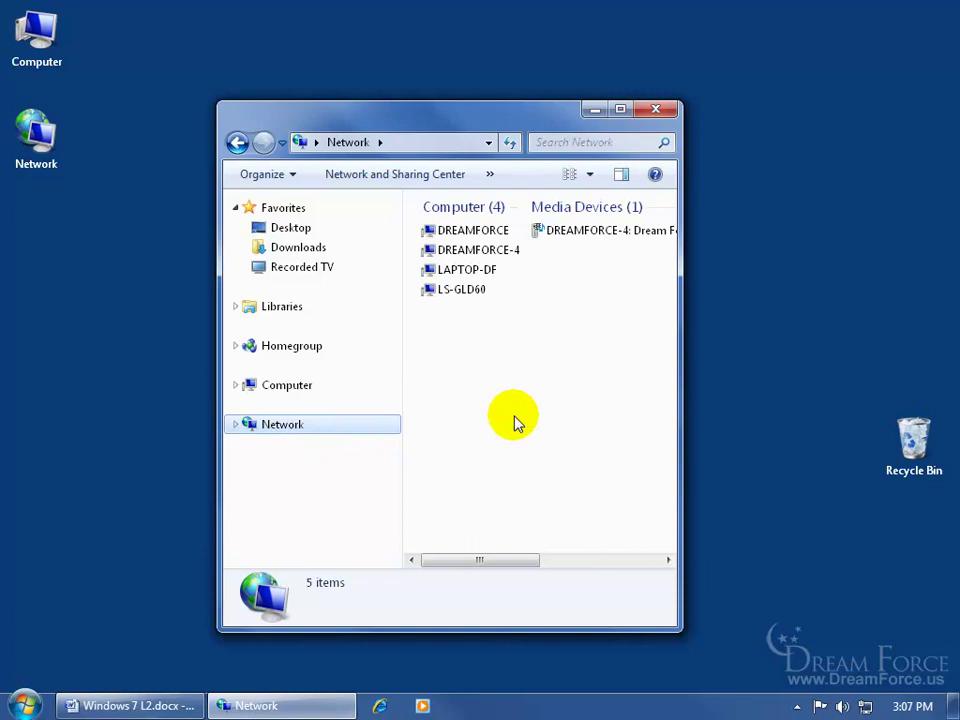
double_click(478, 275)
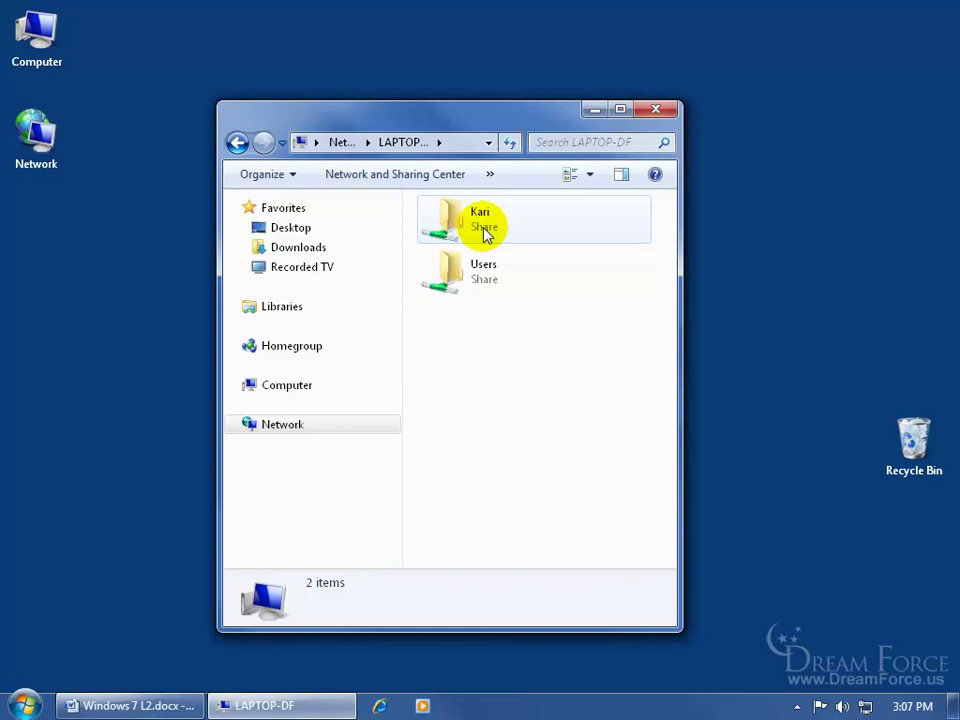
double_click(484, 228)
click(450, 208)
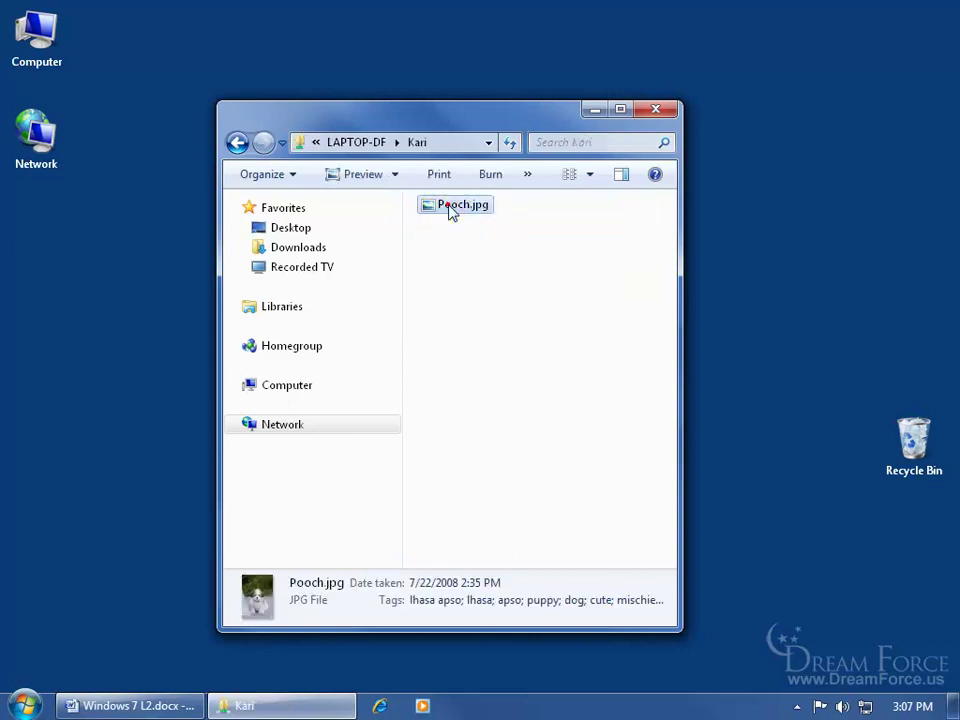
double_click(451, 207)
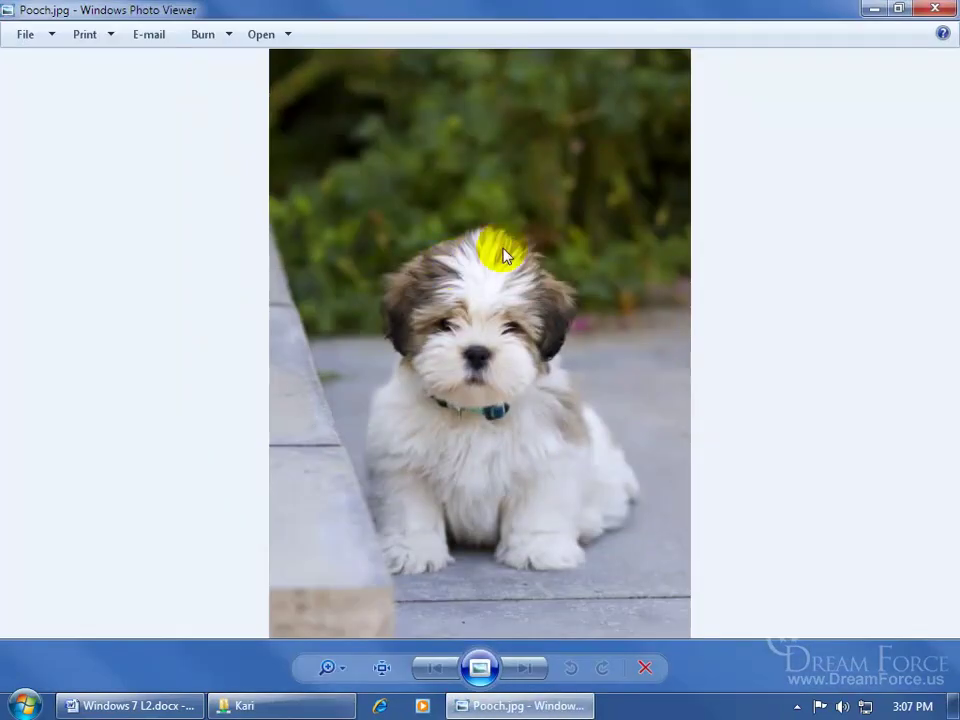
- Close the Pooch.jpg photo and return to the Network location
click(932, 9)
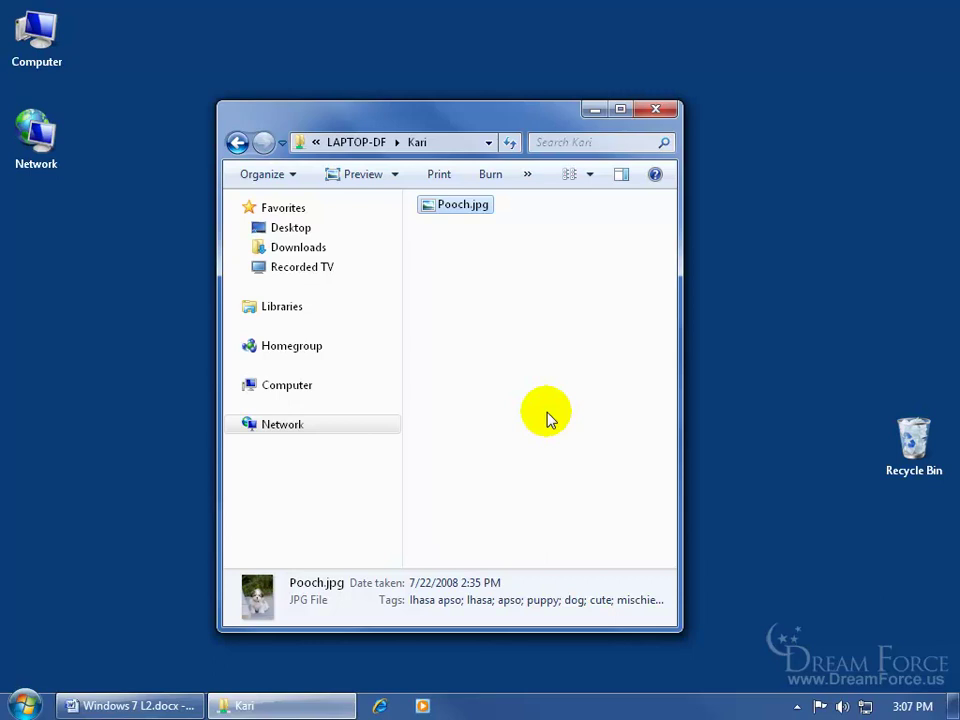
click(284, 426)
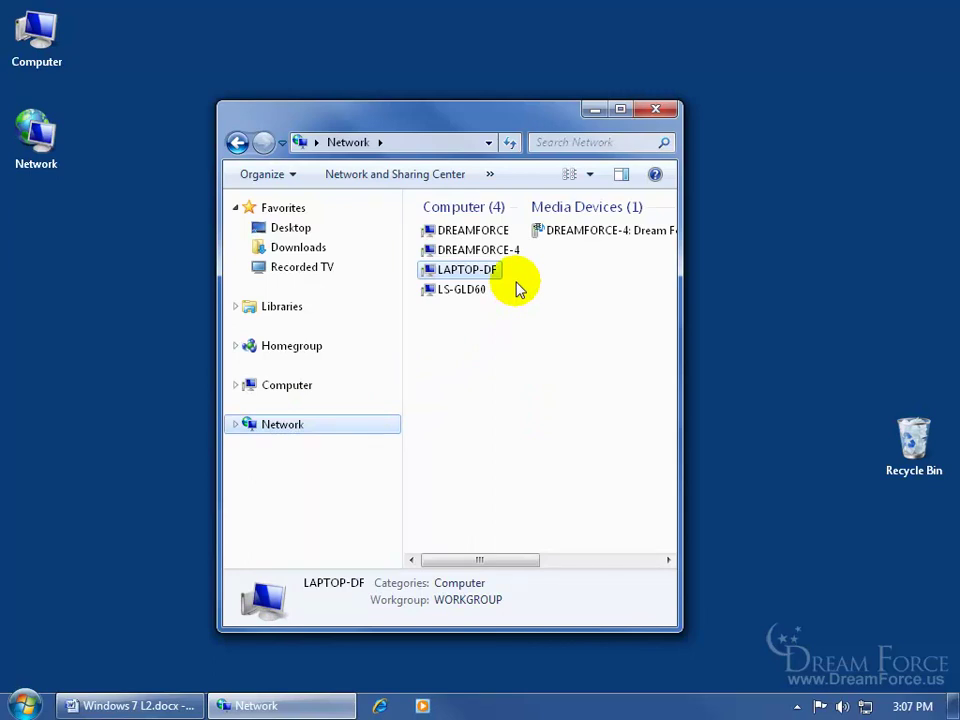
- Expand Network and LAPTOP-DF in the navigation pane, open the first share, then Users
click(236, 427)
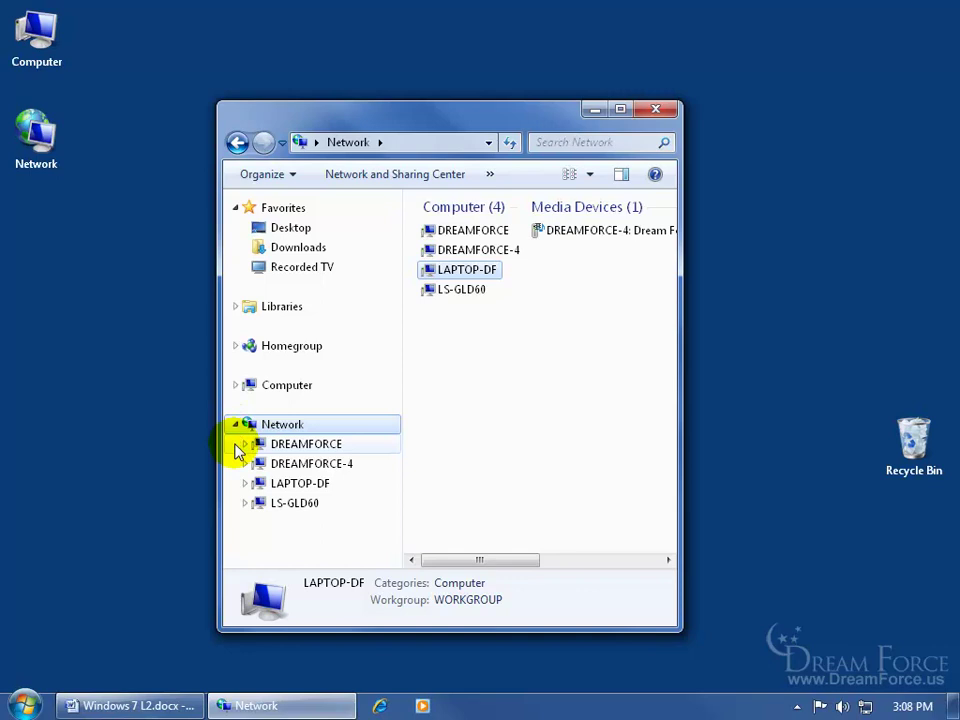
click(245, 486)
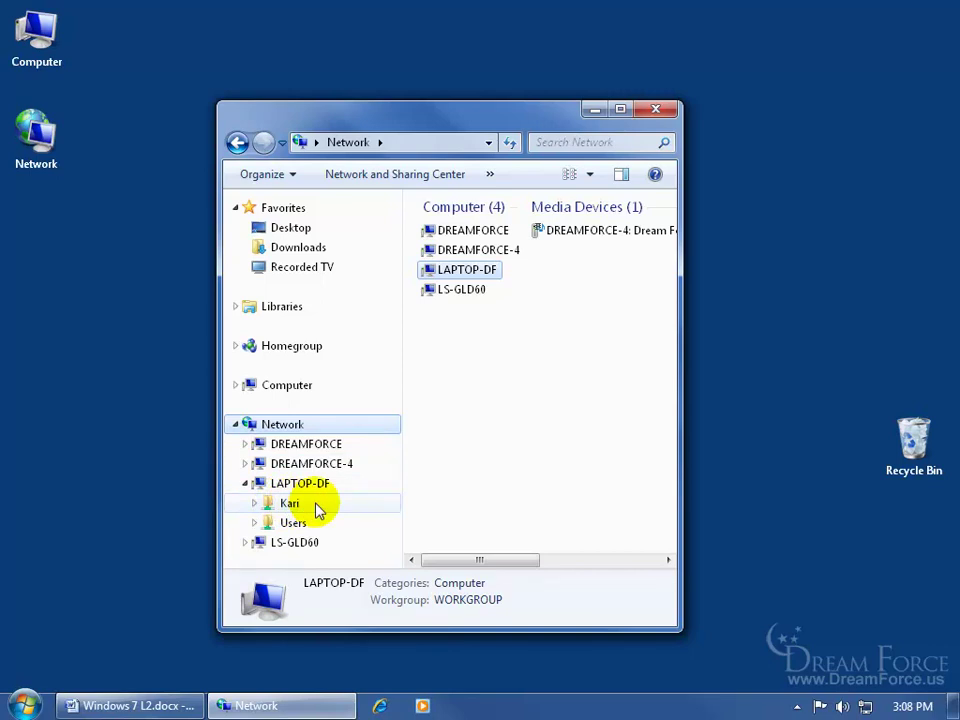
click(290, 504)
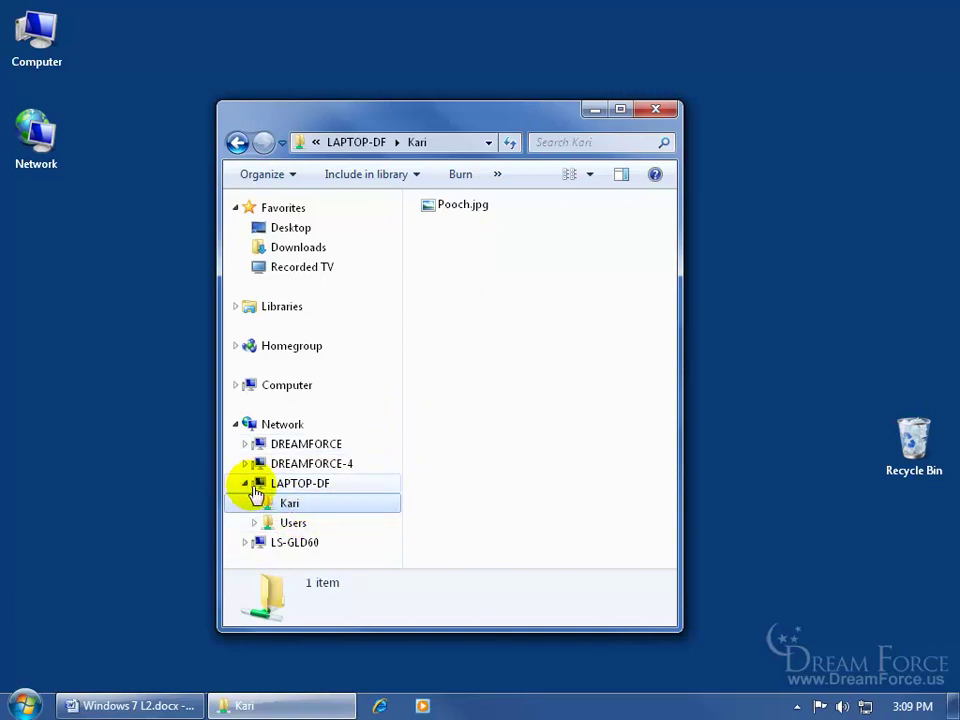
click(291, 530)
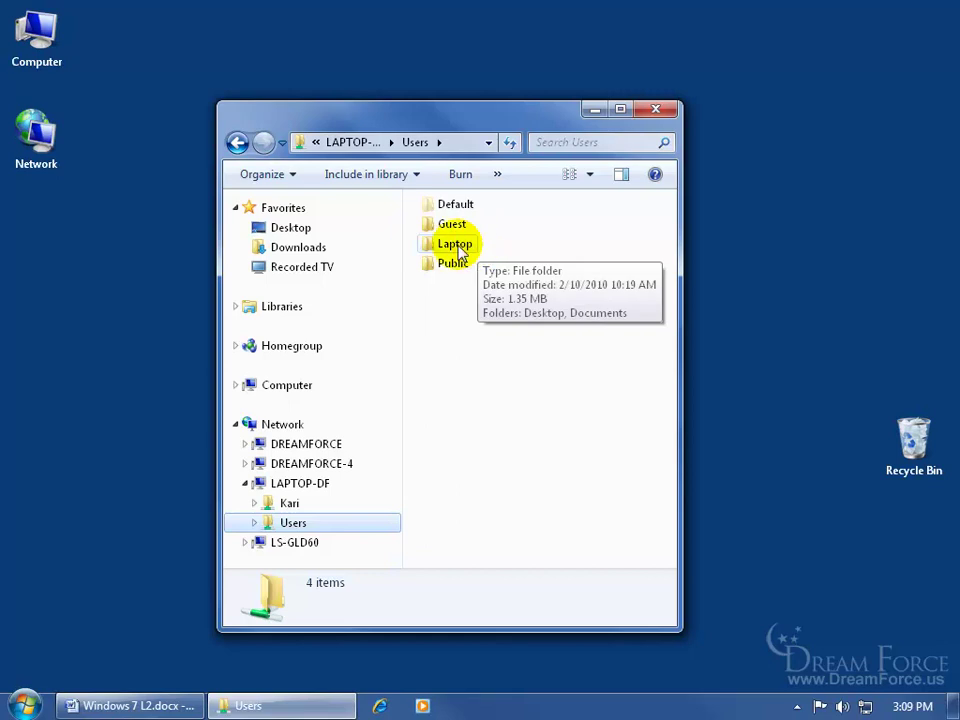
- Drill into Laptop > Desktop > Kari, select LAPTOP-DF's Users share, then close the window
double_click(460, 246)
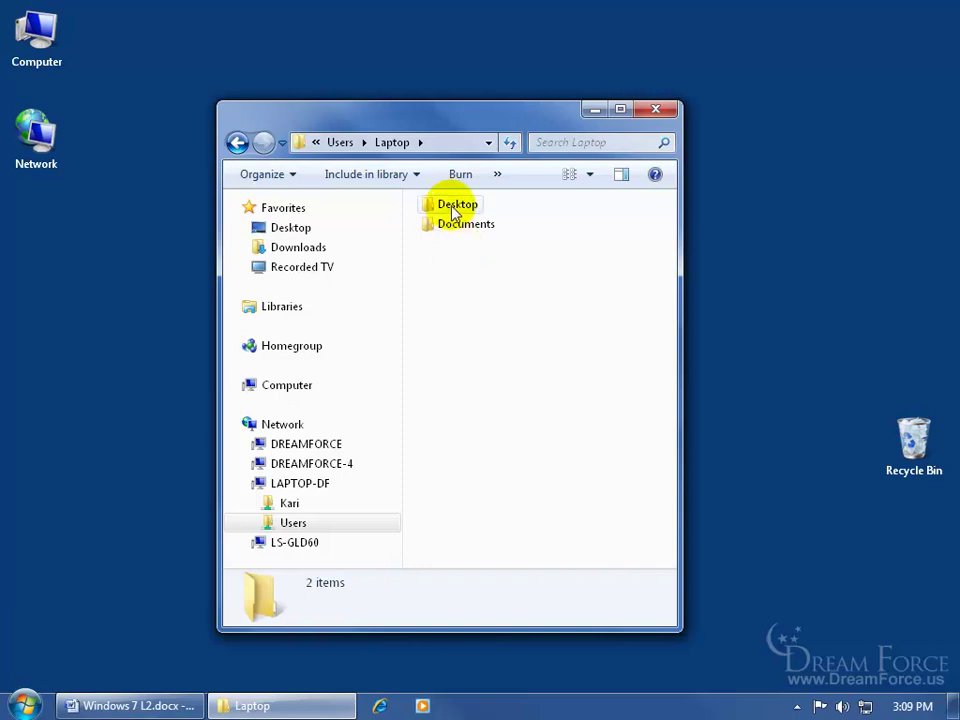
double_click(453, 206)
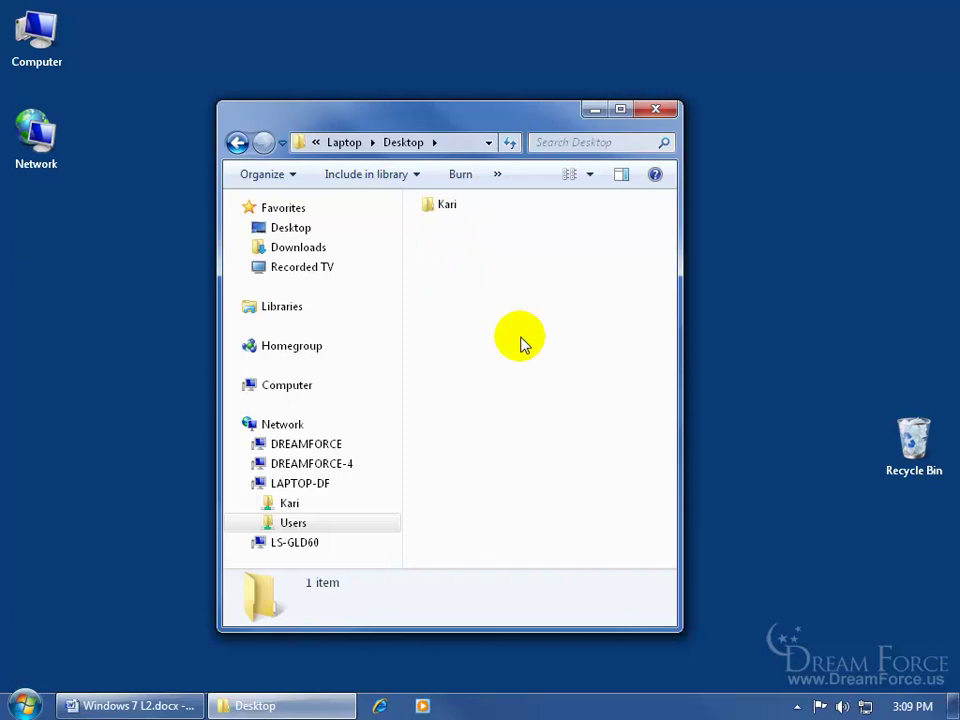
double_click(445, 210)
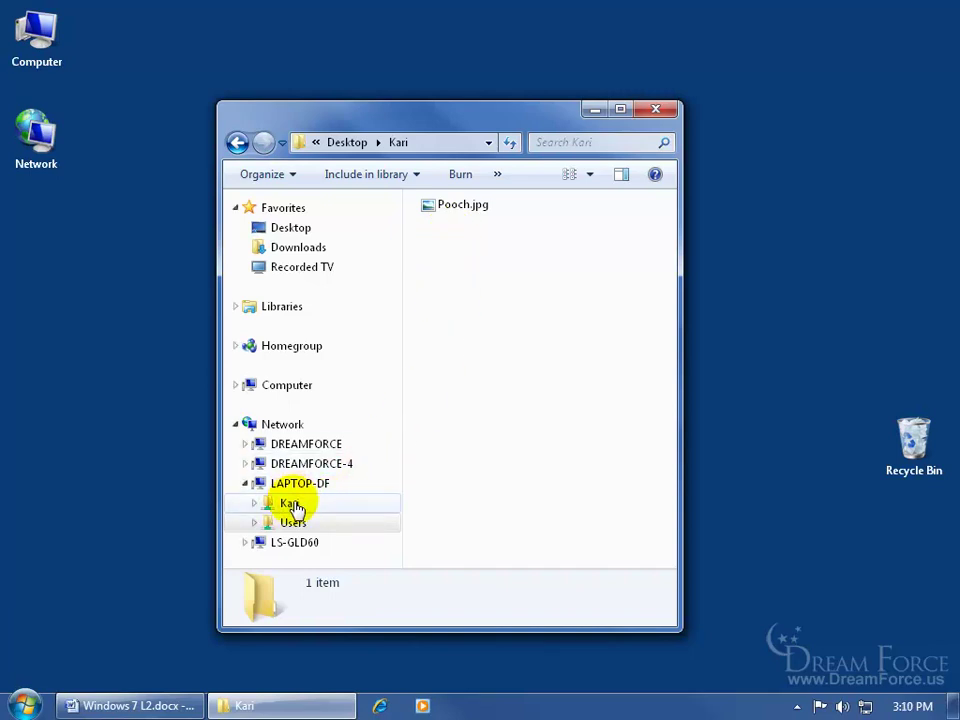
click(310, 523)
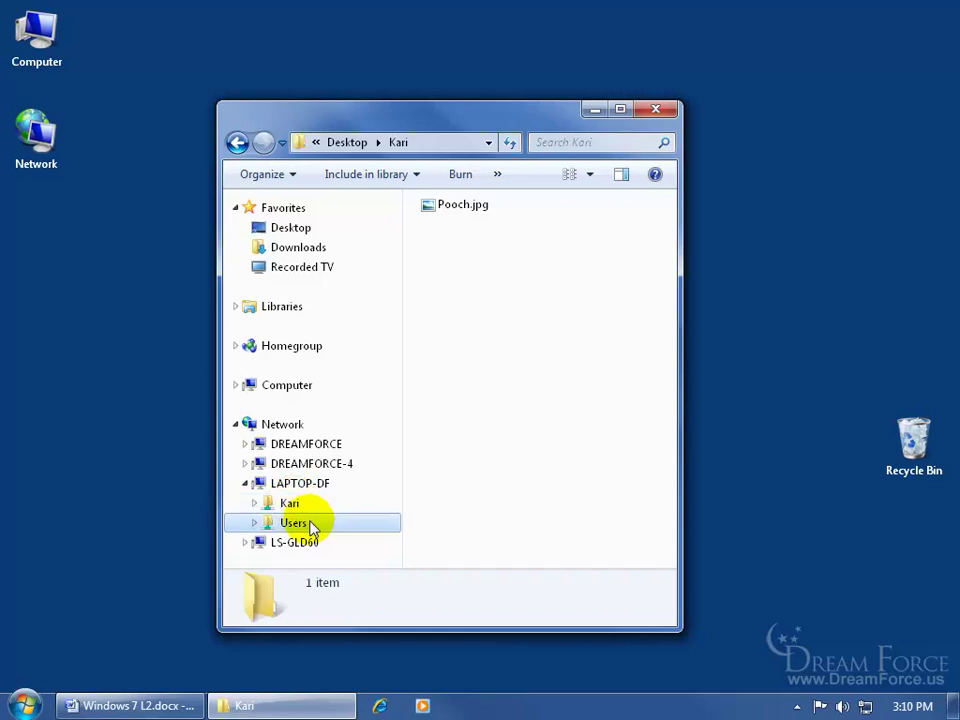
click(655, 112)
click(541, 342)
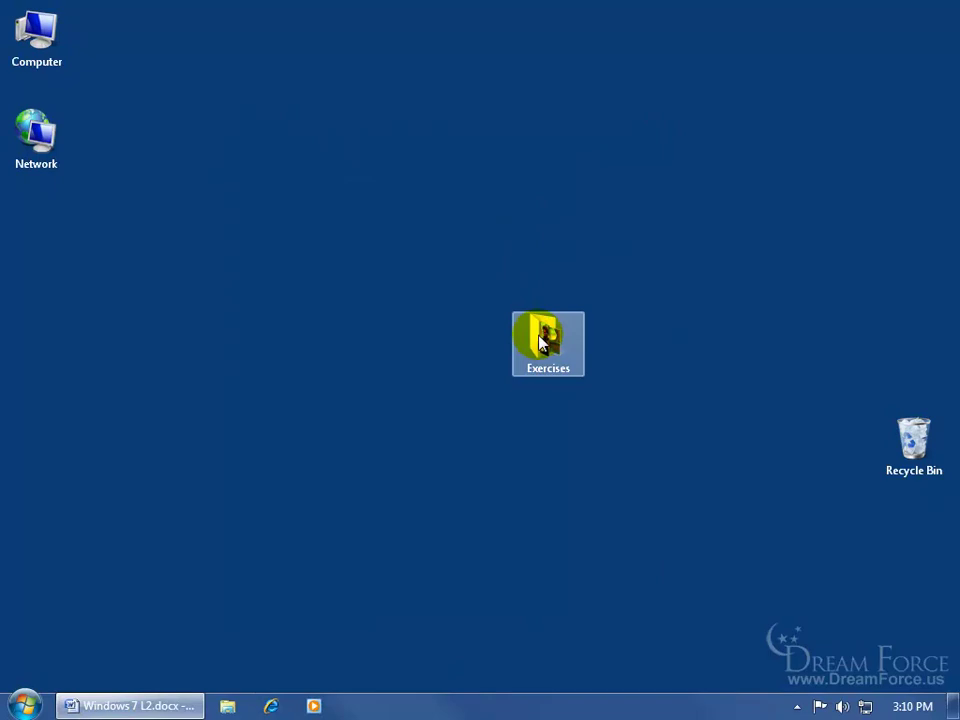
right_click(541, 342)
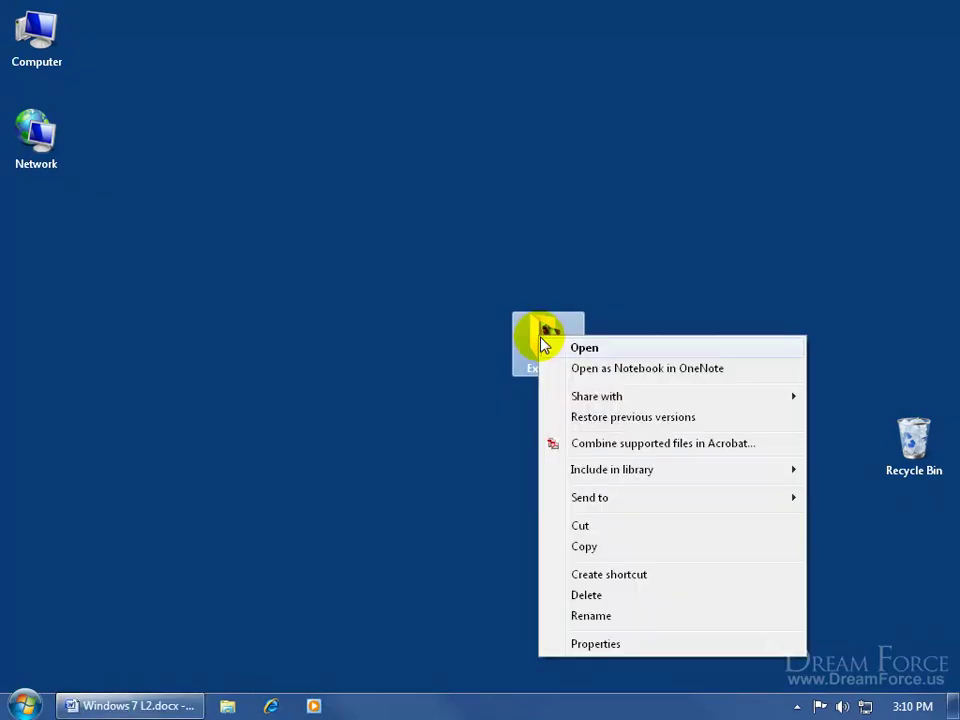
mouse_move(582, 400)
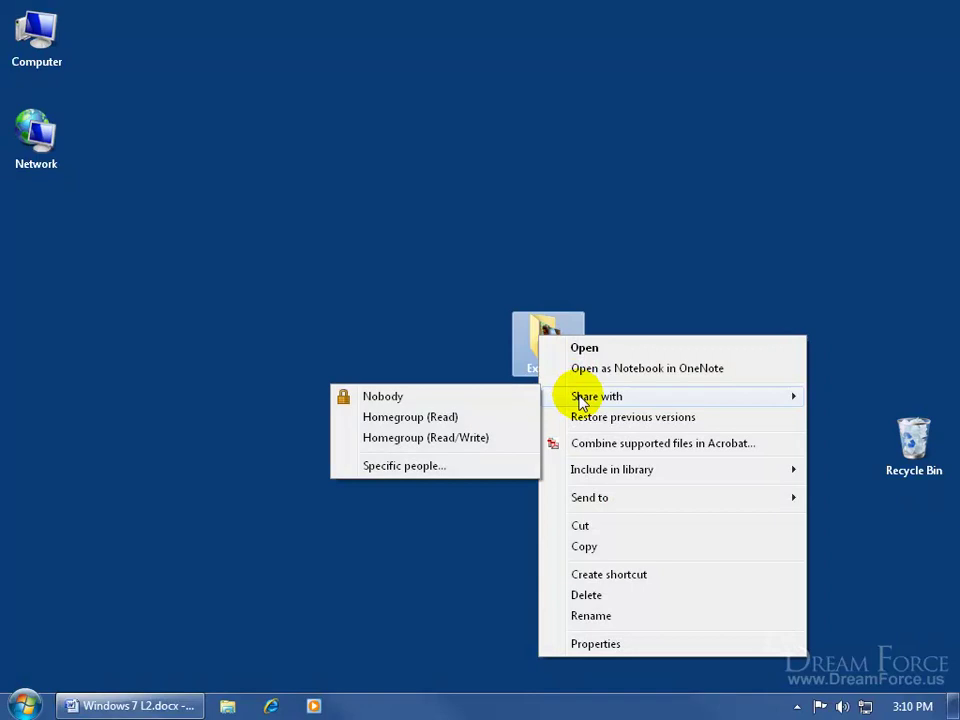
click(435, 467)
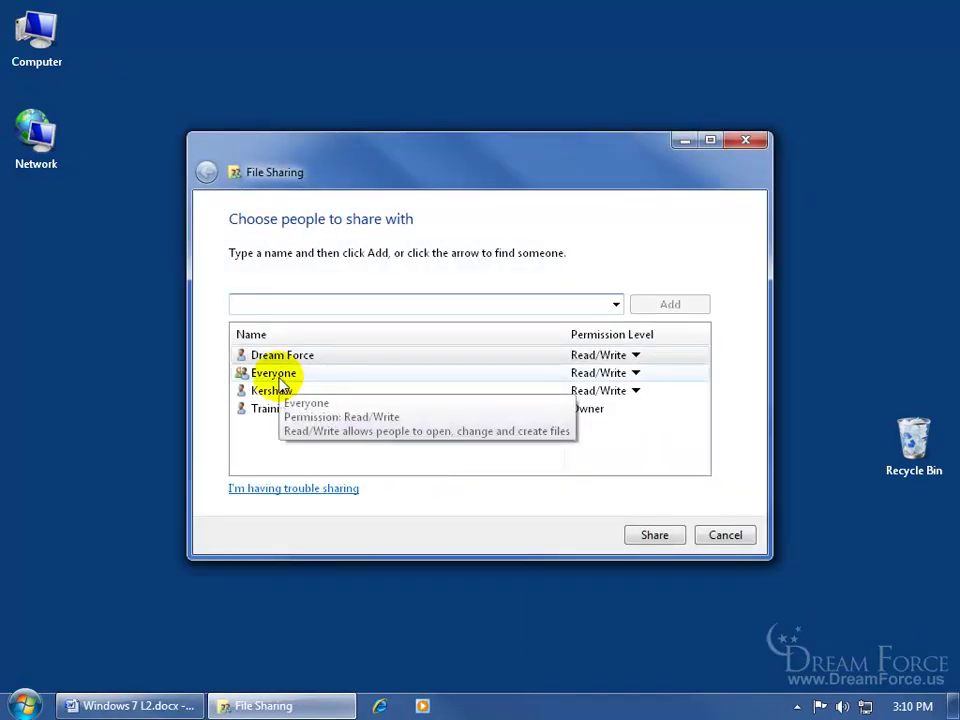
click(740, 538)
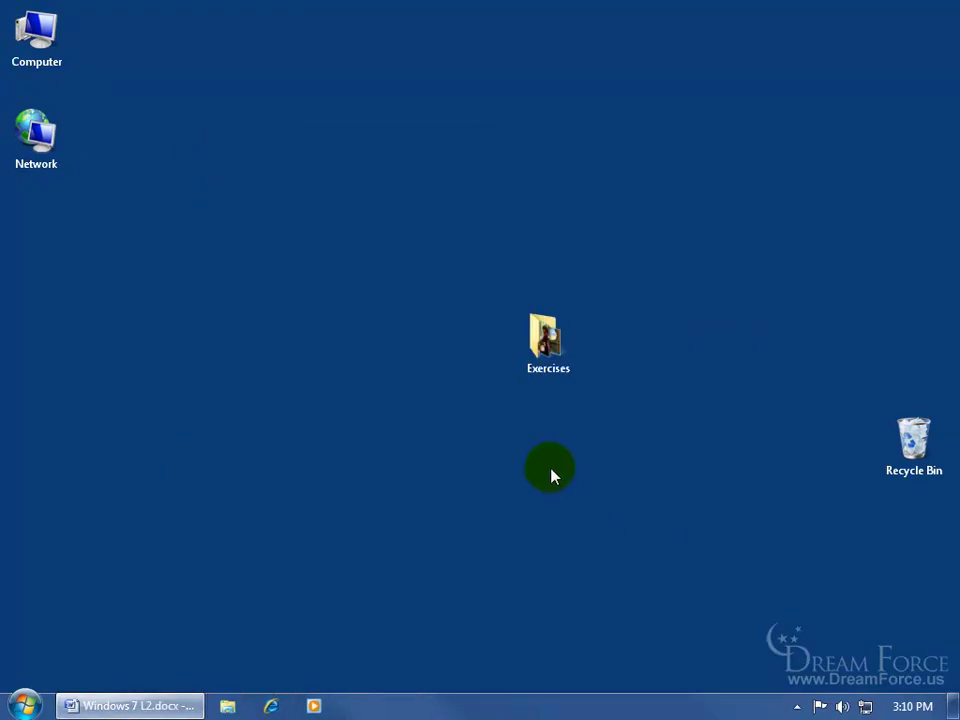
- Open the Exercises folder's Properties Sharing tab and review its sharing list without changes
right_click(551, 342)
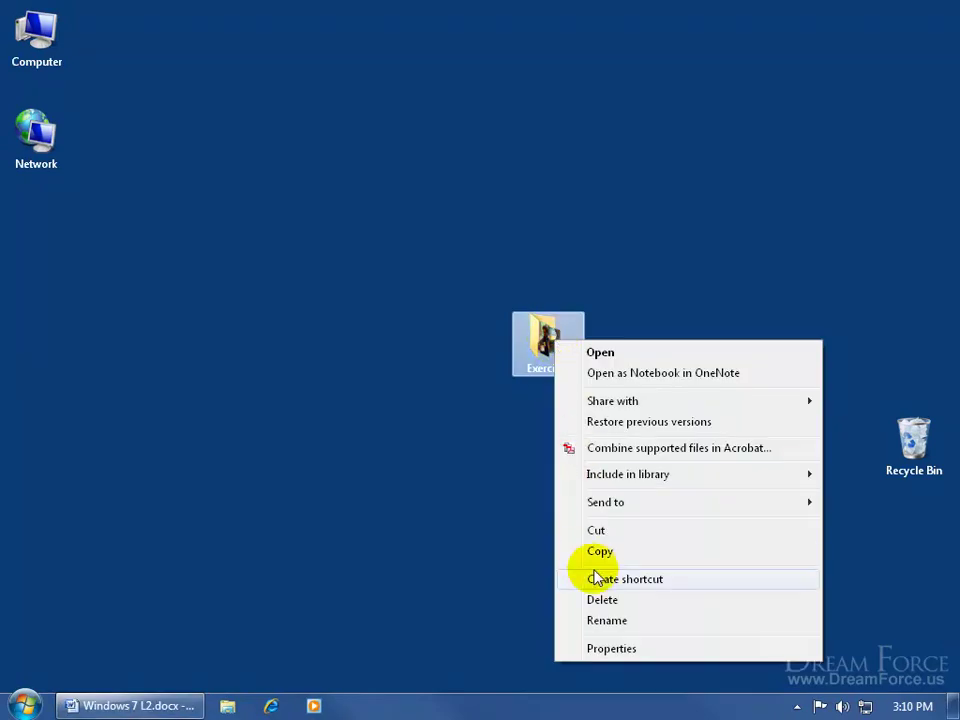
click(606, 648)
drag(622, 250, 407, 231)
click(430, 256)
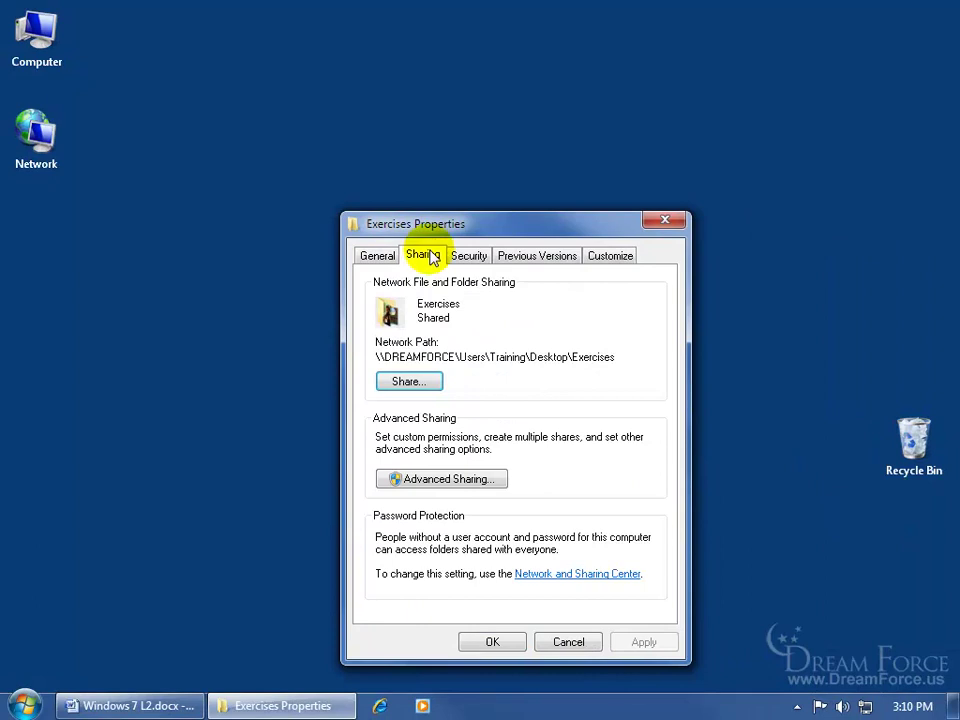
click(422, 381)
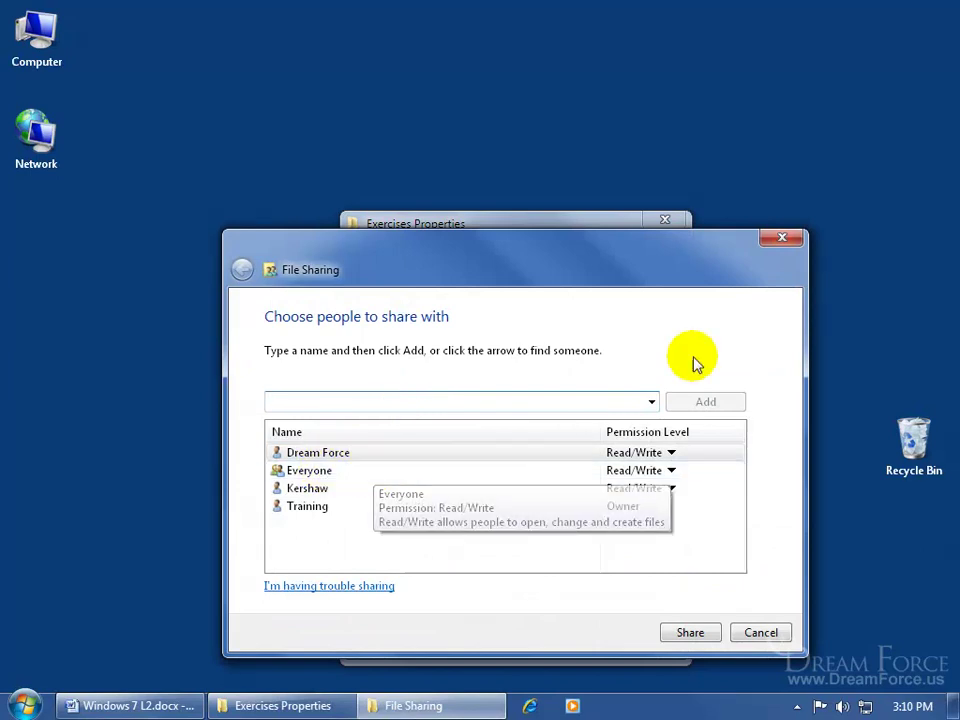
click(784, 238)
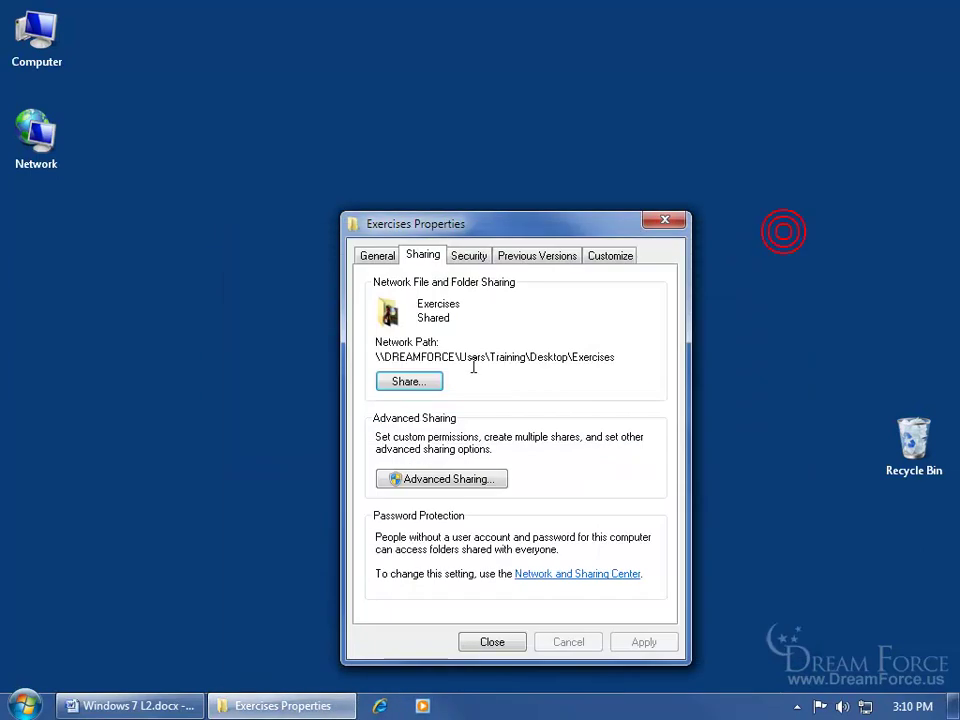
- In Advanced Sharing, share the folder as Exercises with Everyone set to Read
click(477, 483)
click(374, 289)
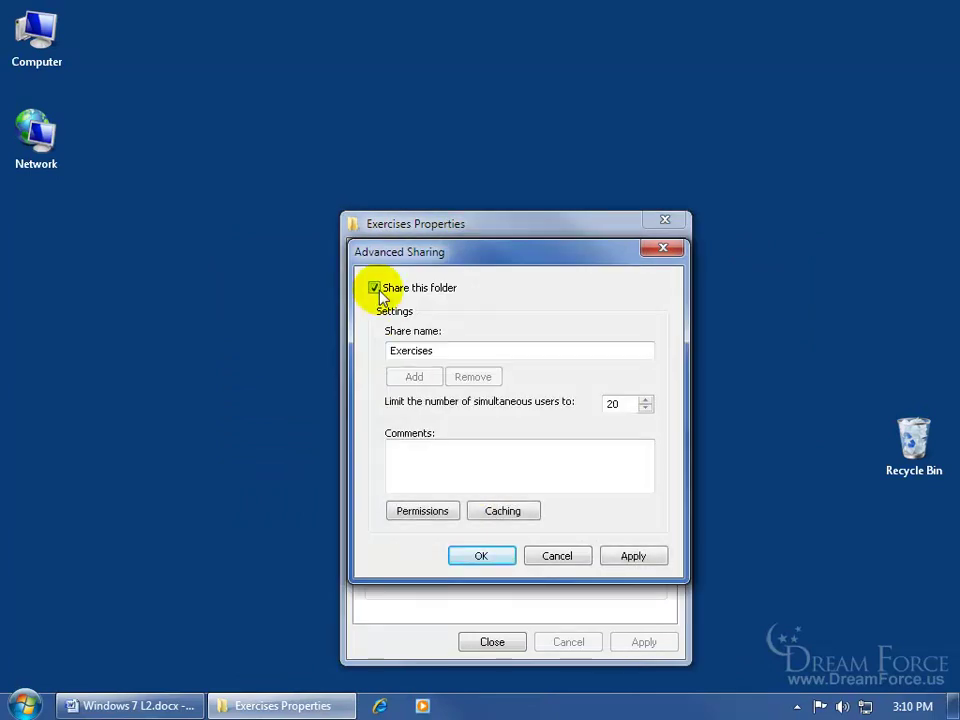
click(422, 510)
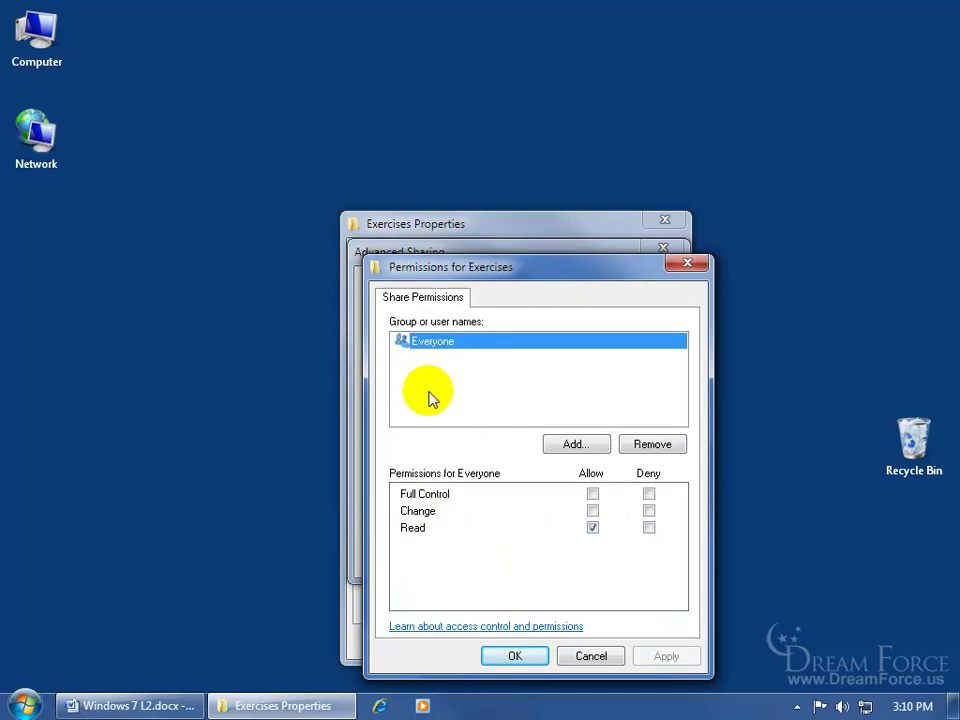
click(514, 655)
click(491, 560)
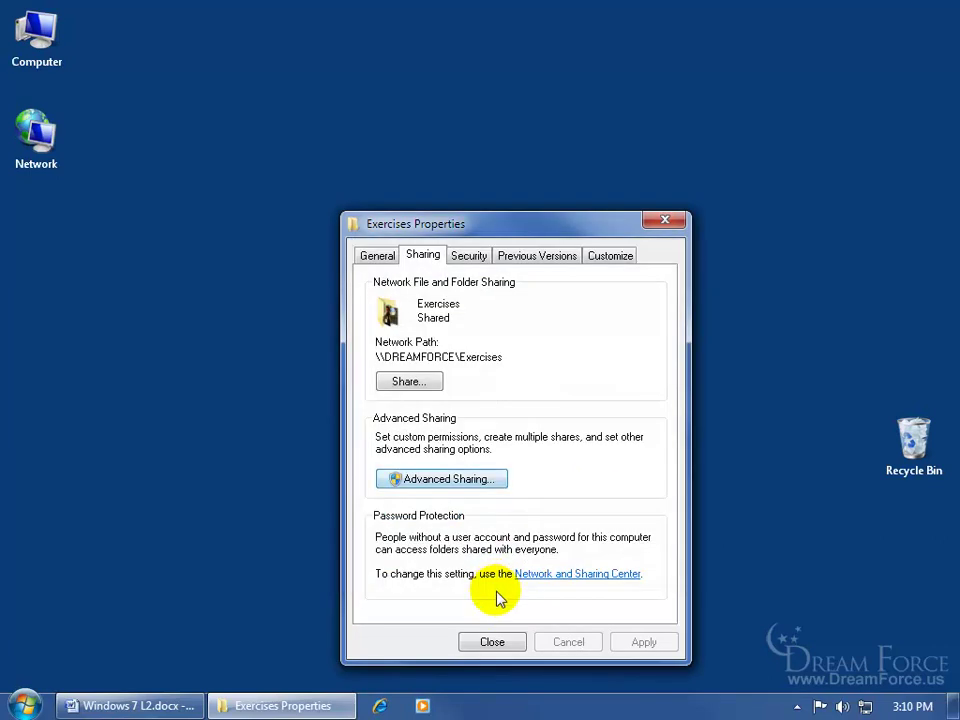
- Close the Exercises properties and open the Exercises folder
click(492, 641)
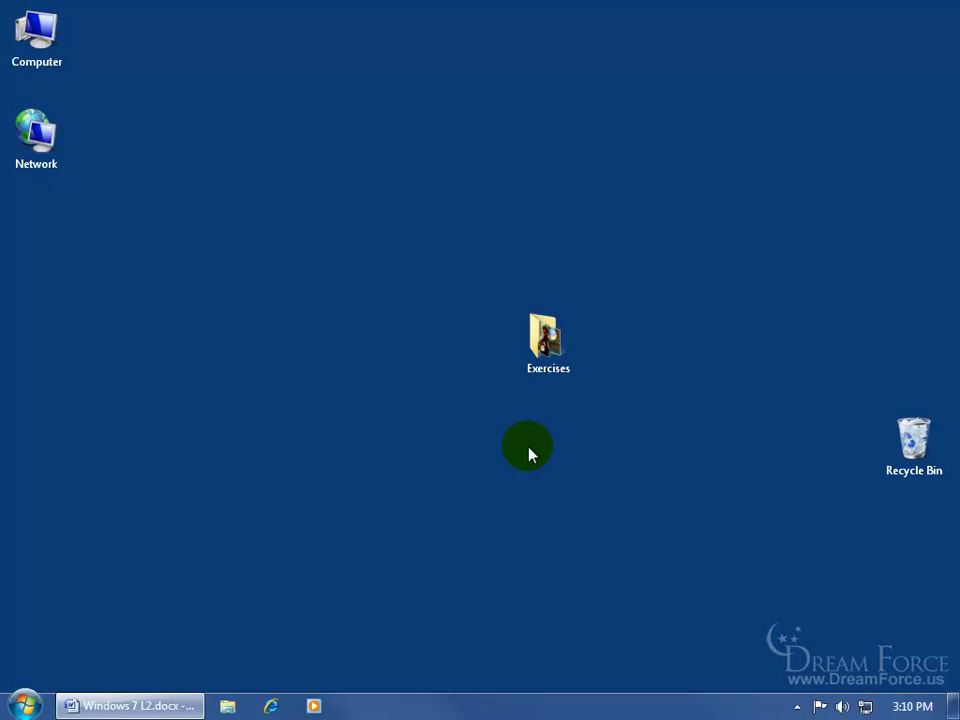
click(544, 340)
double_click(544, 340)
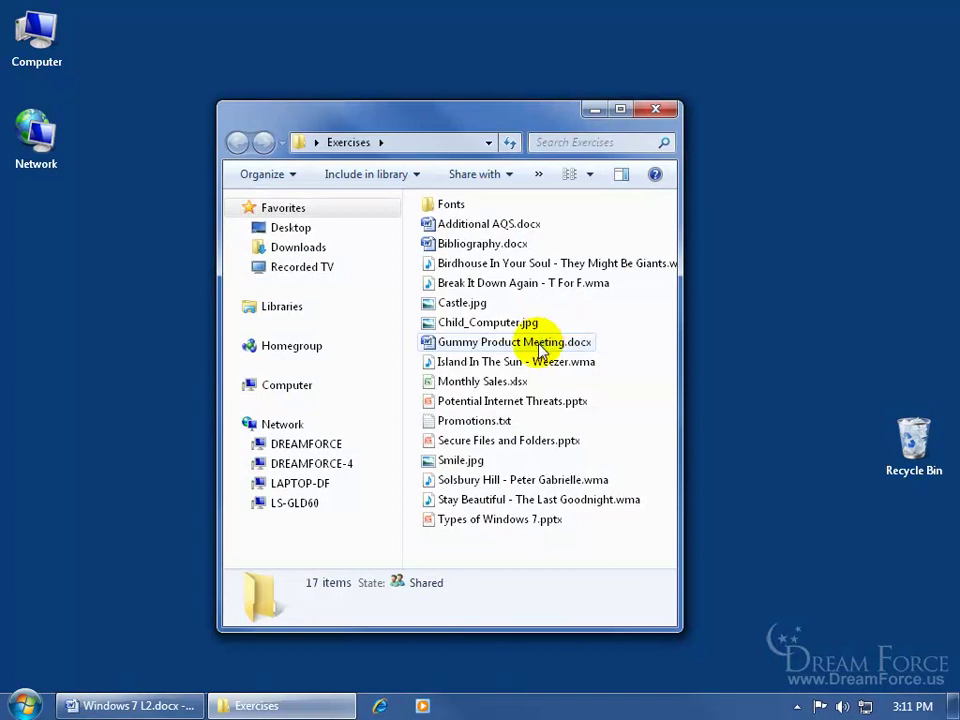
- Browse LAPTOP-DF's Users > Laptop > Desktop > Kari folder containing Pooch.jpg
click(305, 484)
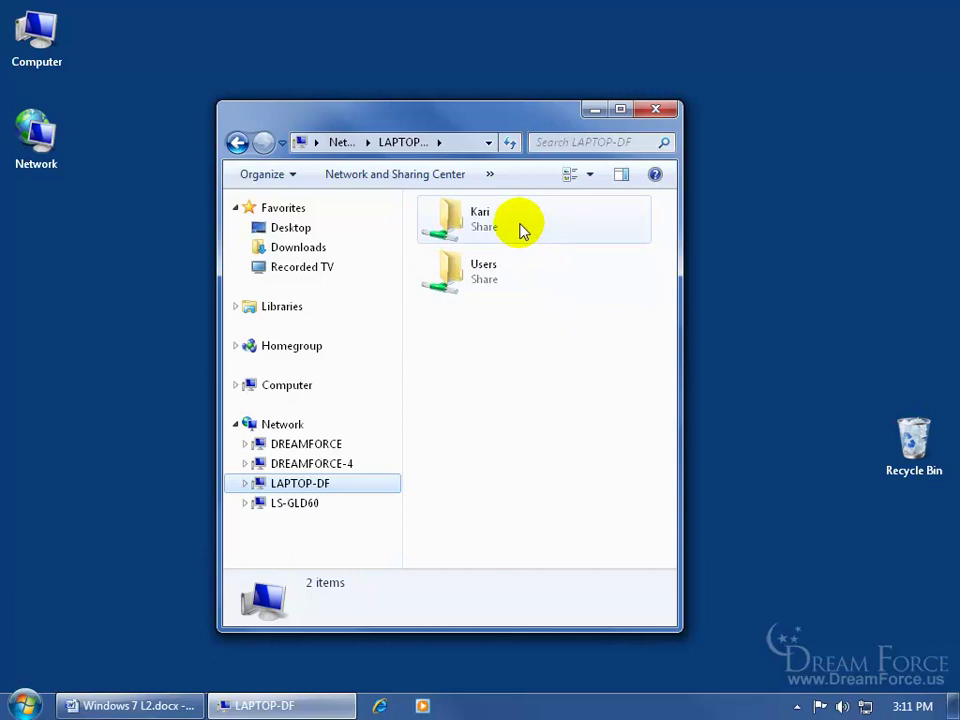
double_click(496, 285)
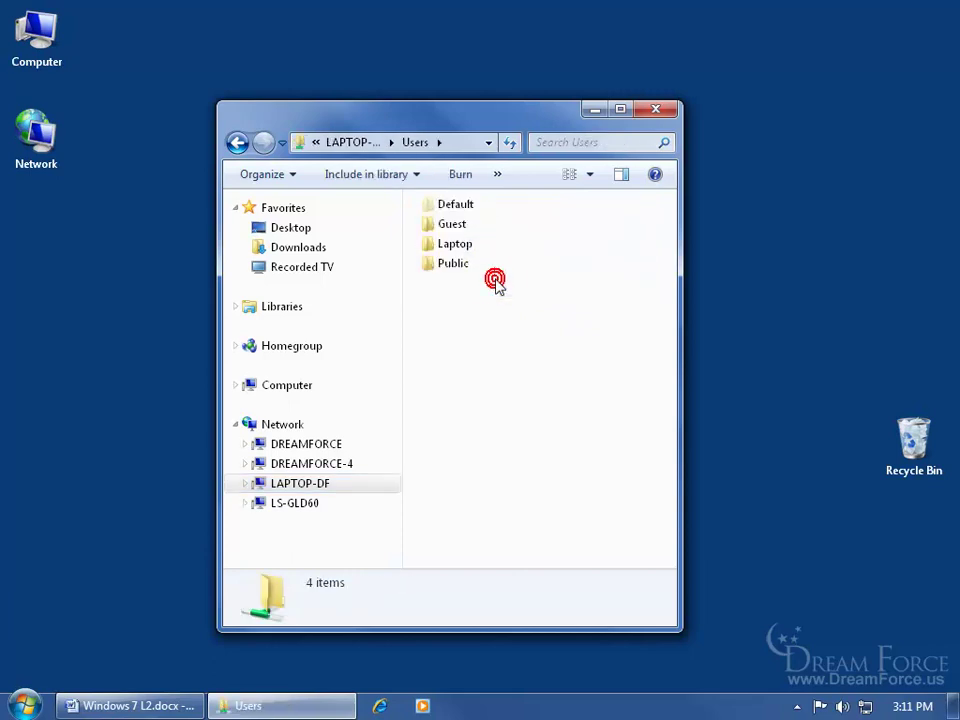
double_click(456, 245)
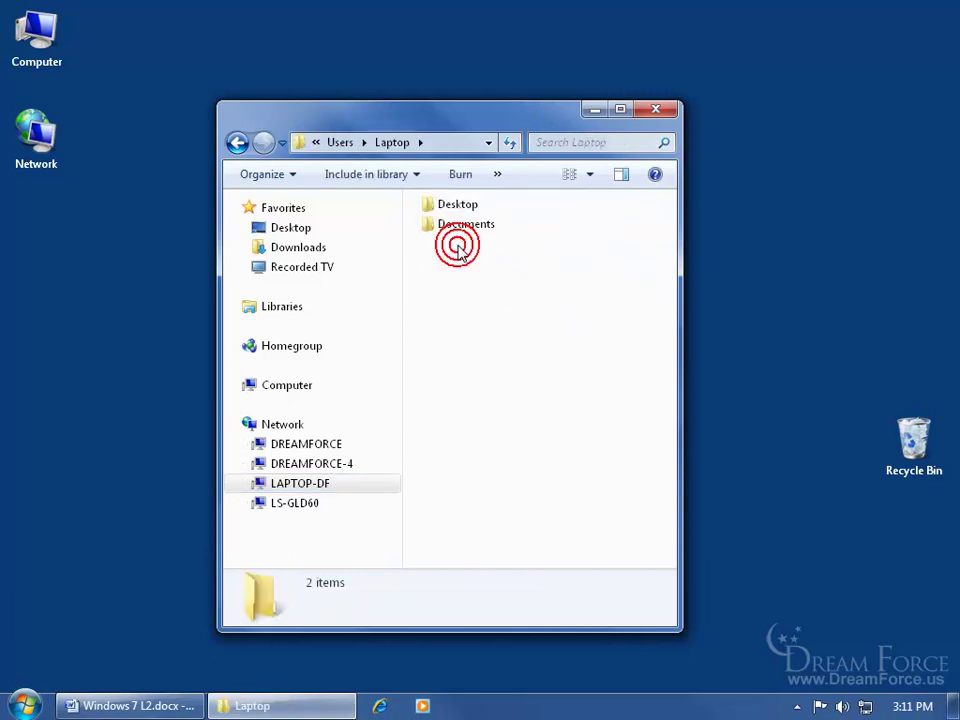
double_click(452, 209)
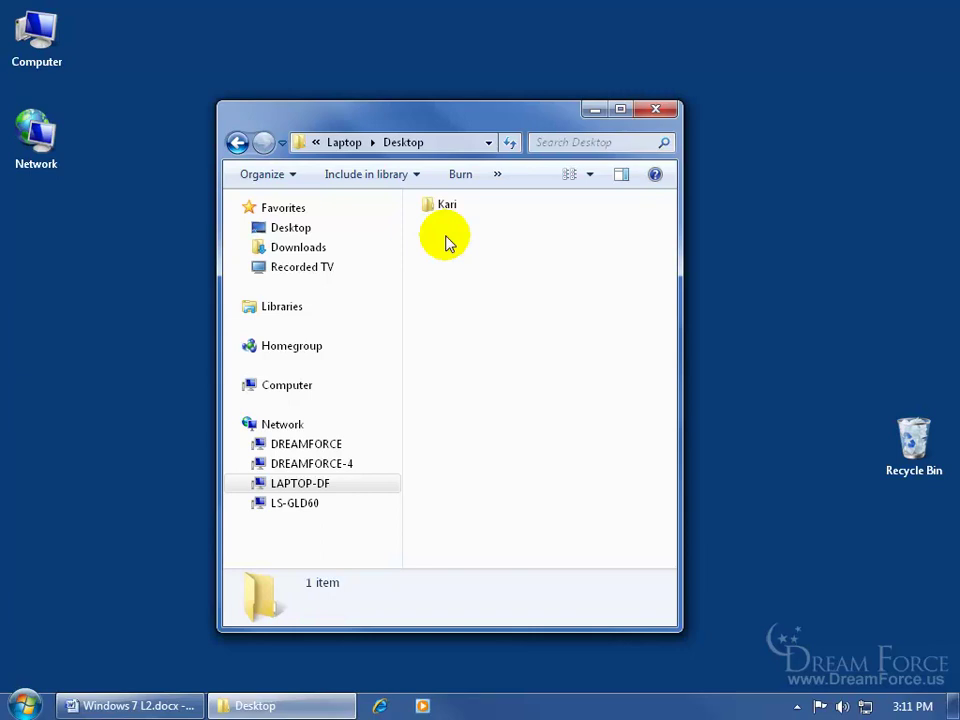
double_click(442, 210)
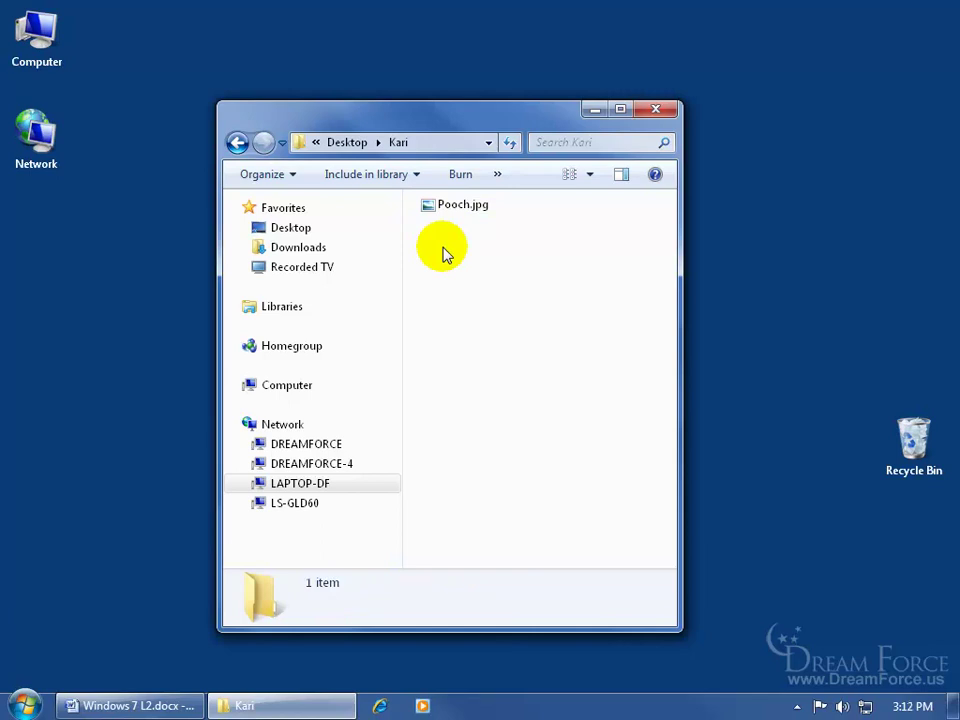
- Browse LAPTOP-DF's Users > Laptop > Desktop, select Kari, then close the Explorer window
click(245, 483)
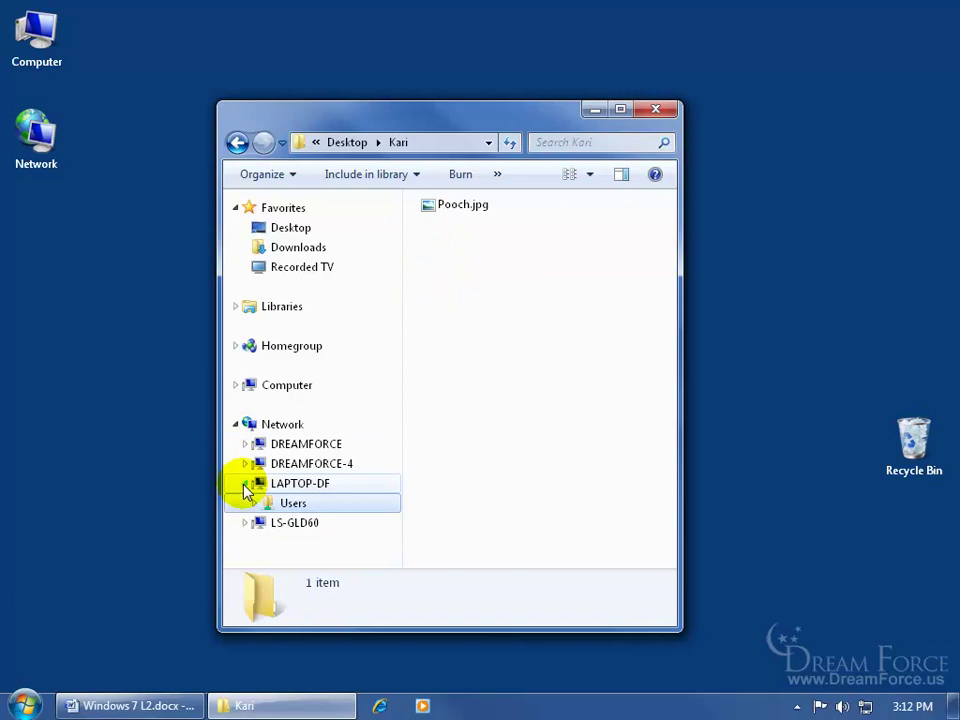
click(295, 508)
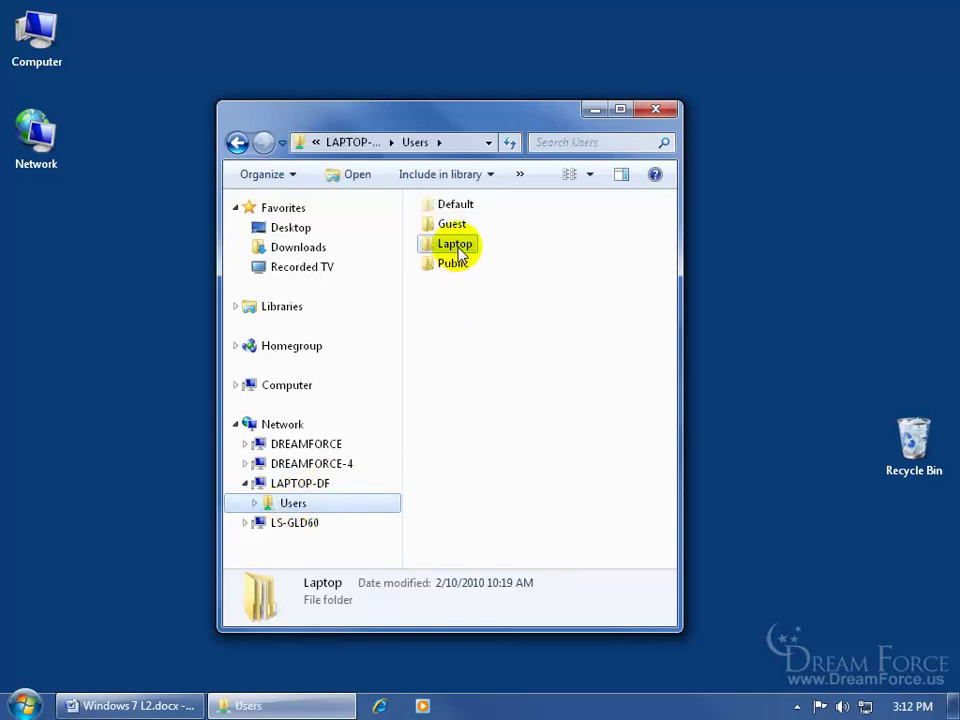
mouse_move(458, 254)
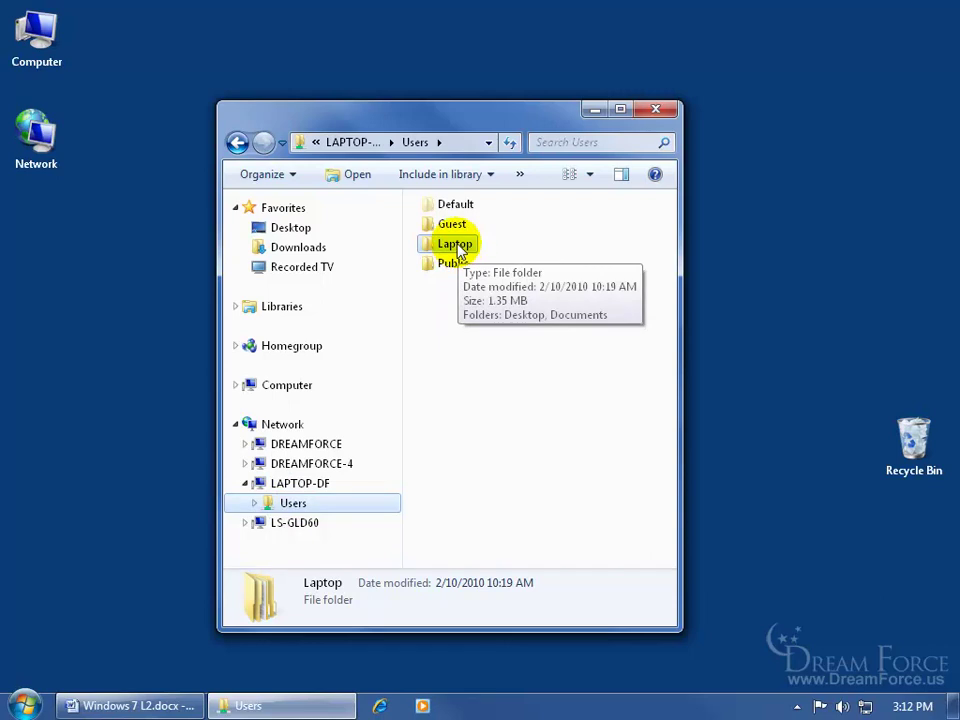
double_click(457, 250)
double_click(447, 205)
click(453, 215)
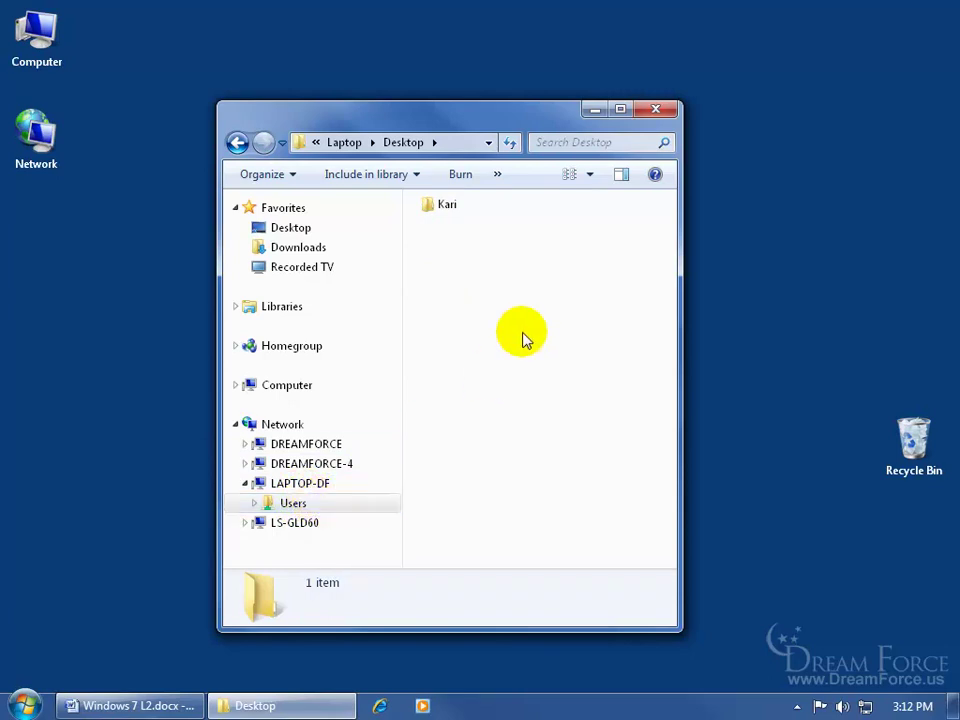
click(655, 109)
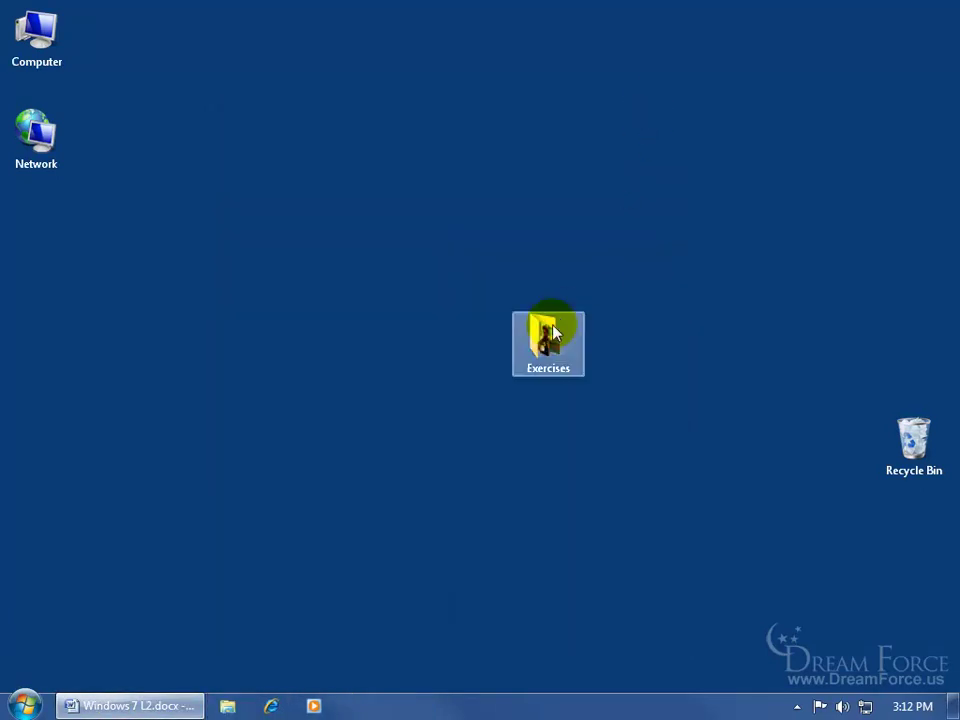
- Open Exercises Properties on the Sharing tab and check Advanced Sharing without changes
right_click(537, 335)
click(600, 639)
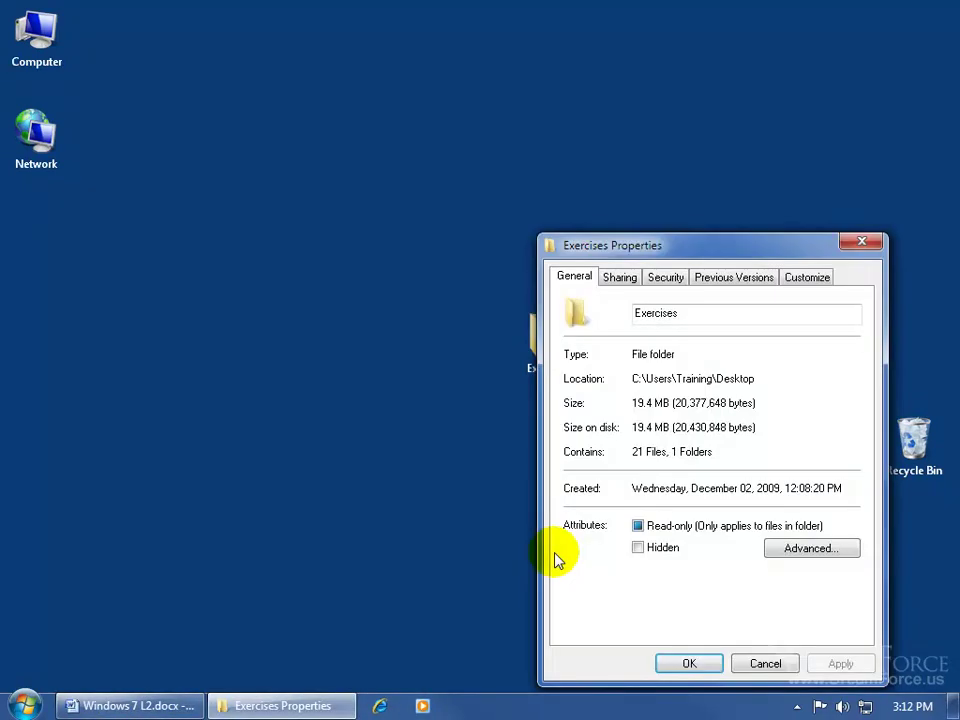
drag(698, 250, 534, 171)
click(455, 205)
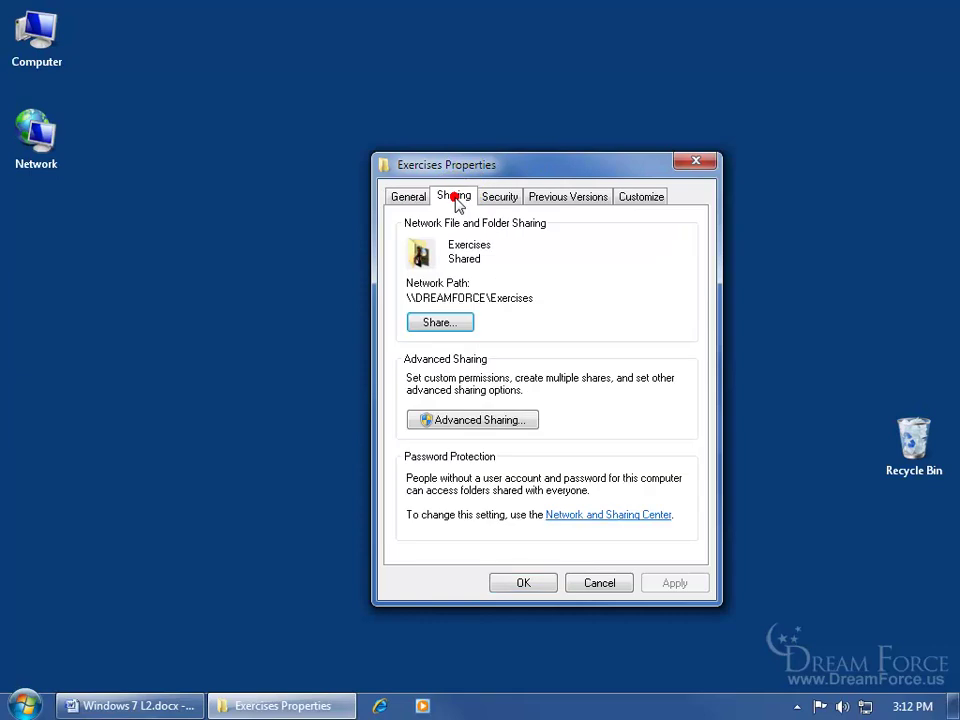
click(463, 419)
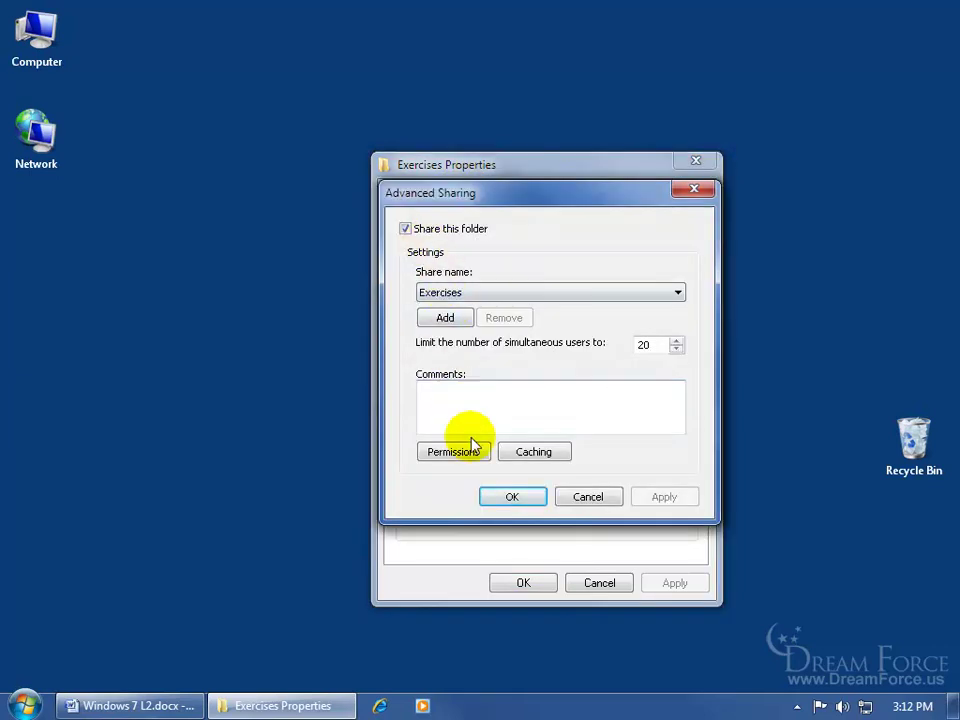
click(513, 498)
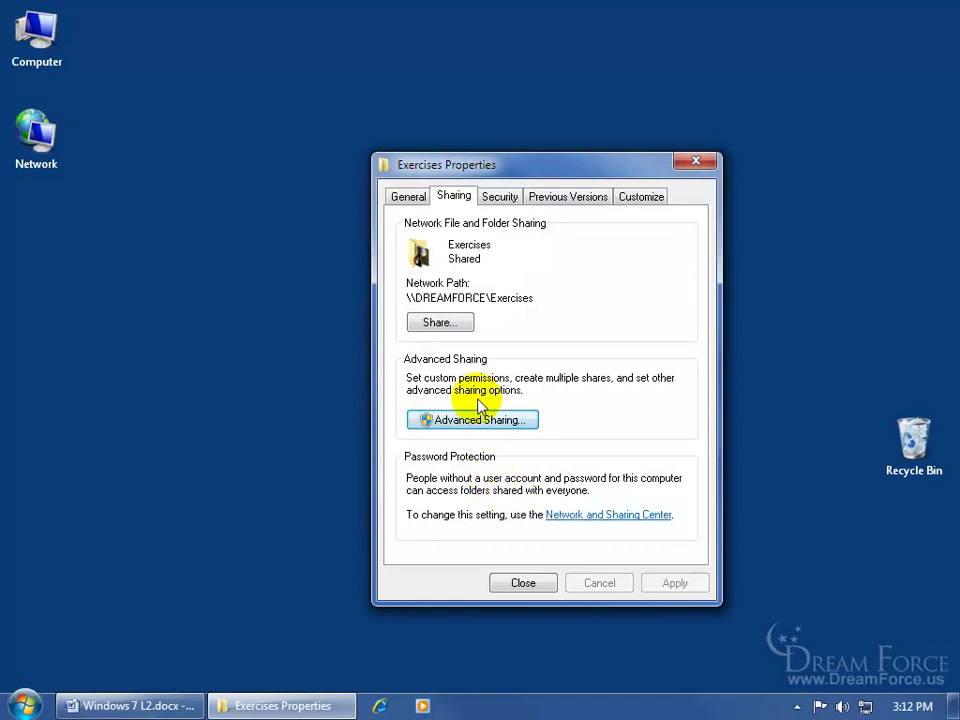
- Check the Share... list without changes, then view Advanced Sharing permissions showing Everyone Read
click(462, 323)
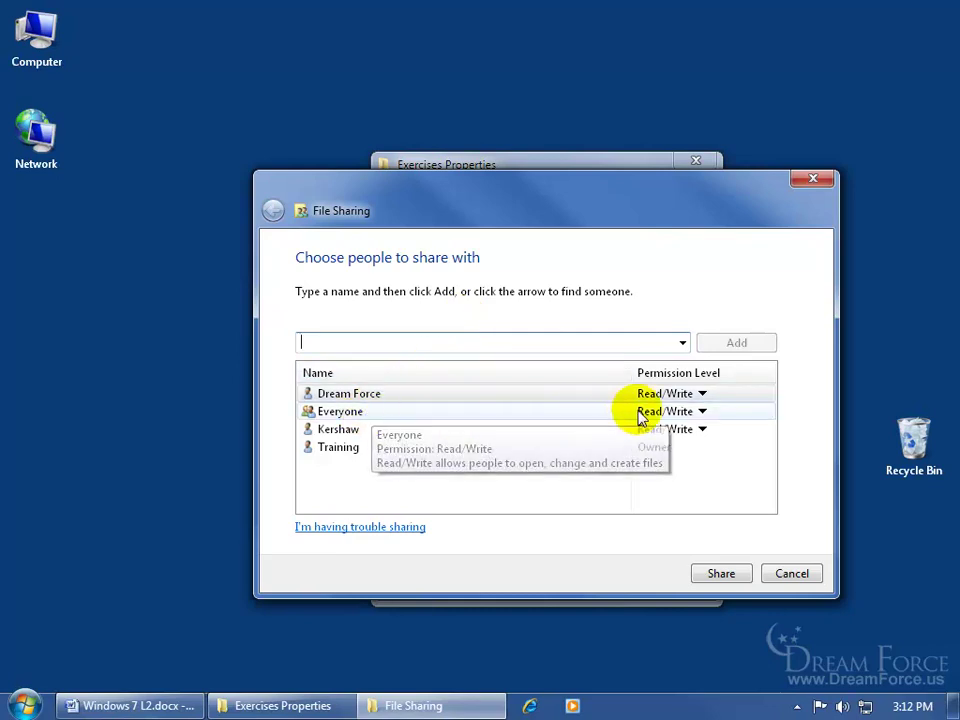
click(788, 572)
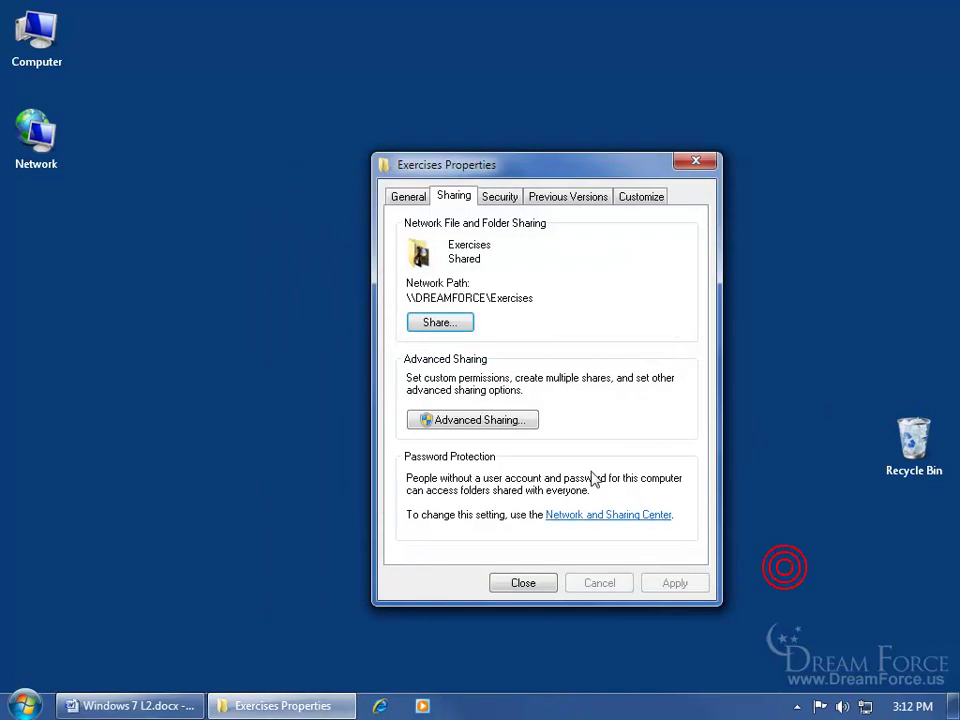
click(484, 422)
click(467, 455)
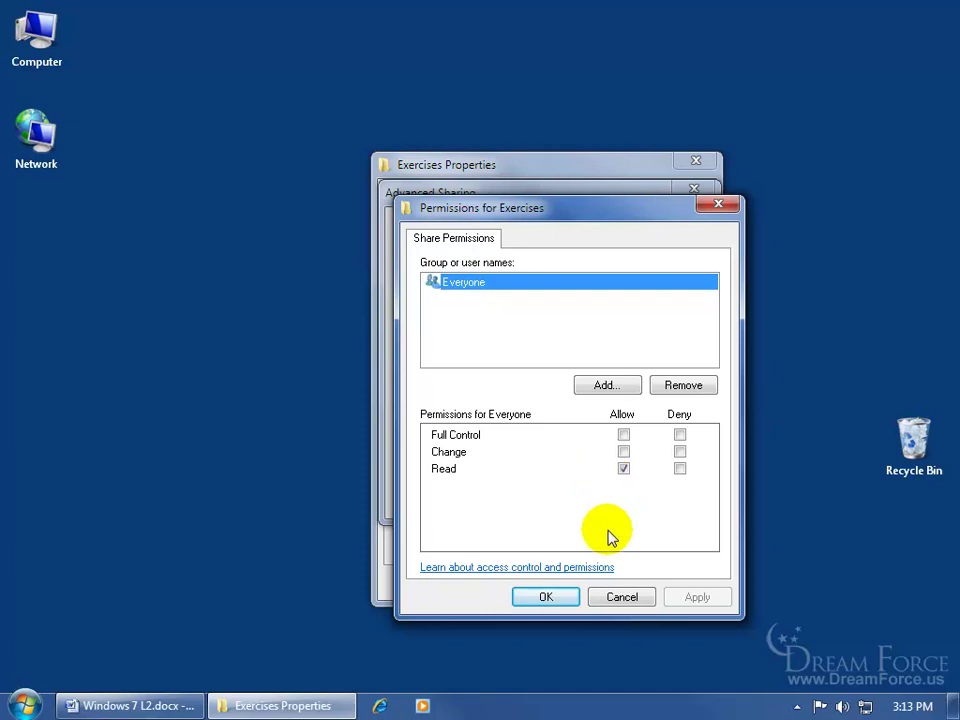
- Re-share the Exercises folder with Everyone at Read permission level
click(619, 597)
click(584, 498)
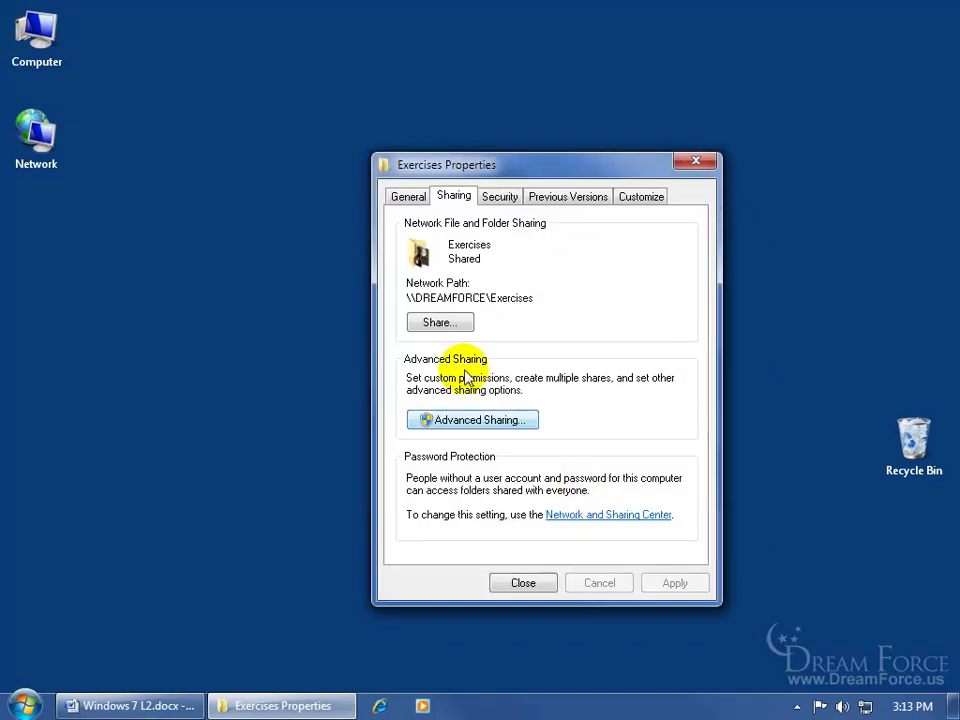
click(446, 326)
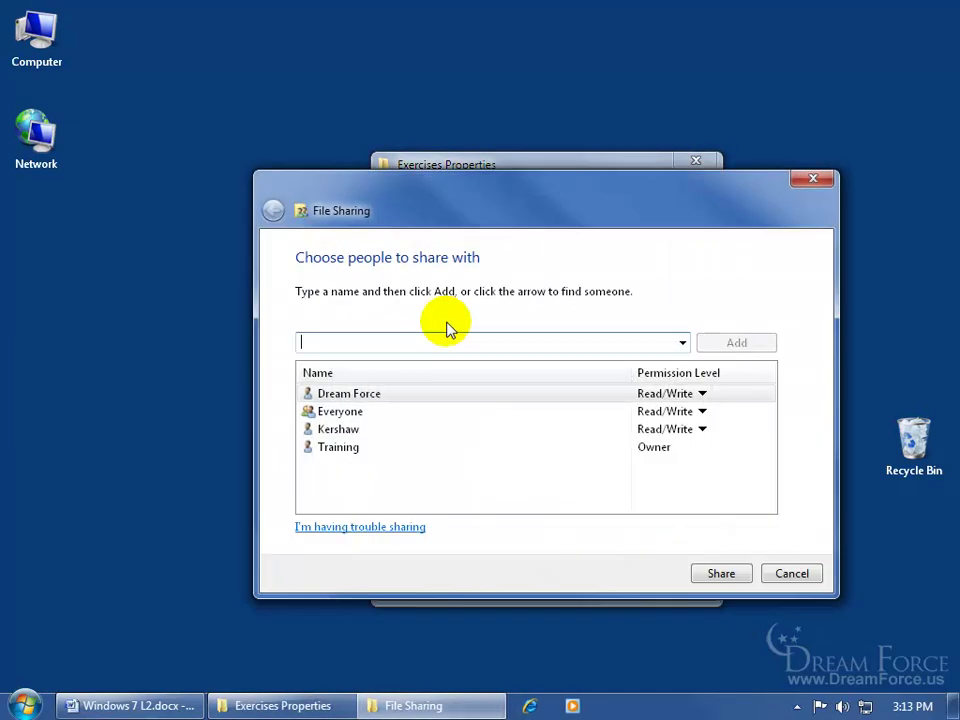
click(702, 411)
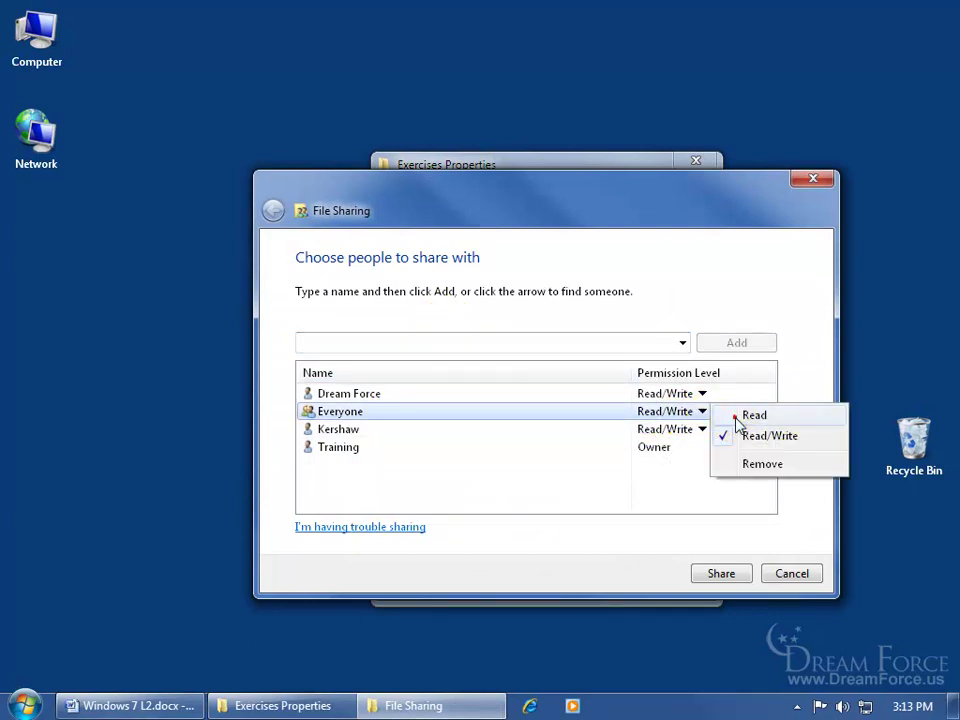
click(738, 414)
click(722, 572)
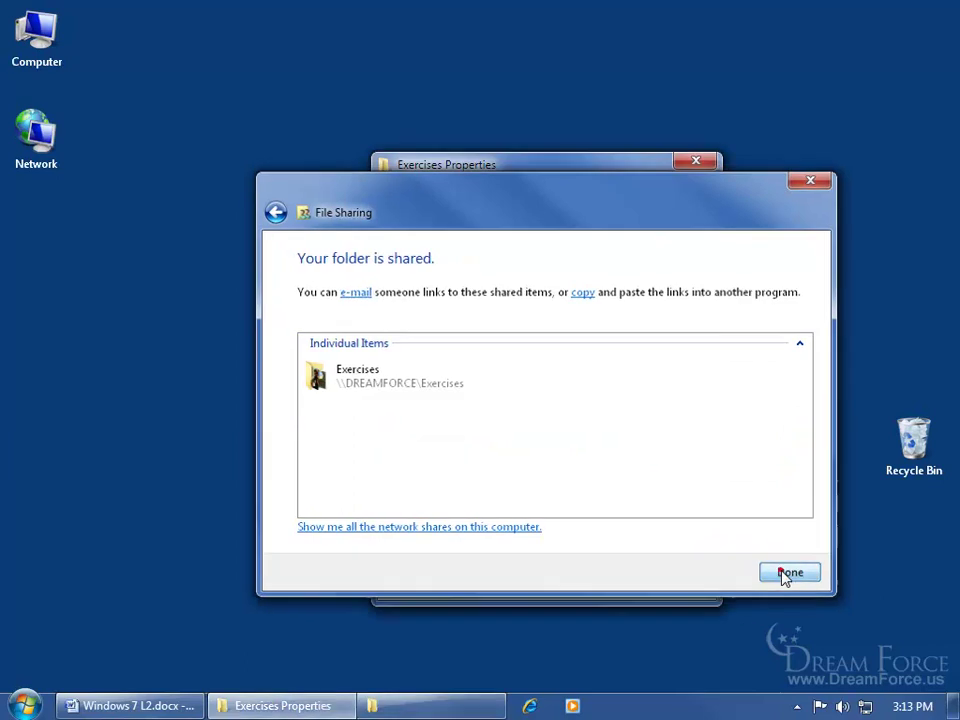
click(789, 573)
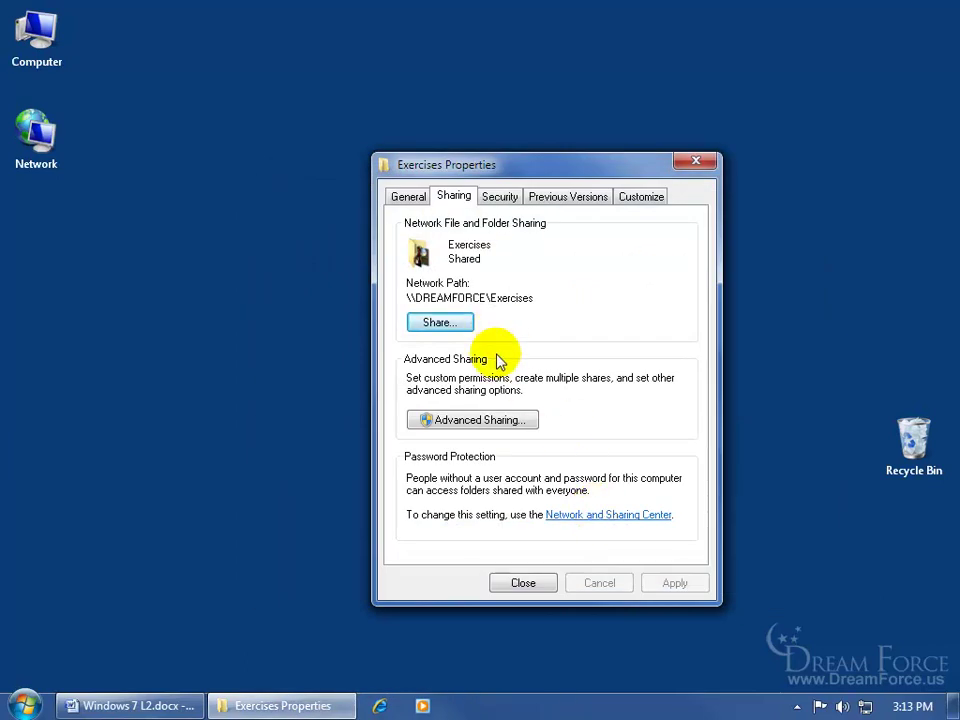
- Allow Everyone Full Control in the Exercises share permissions
click(490, 420)
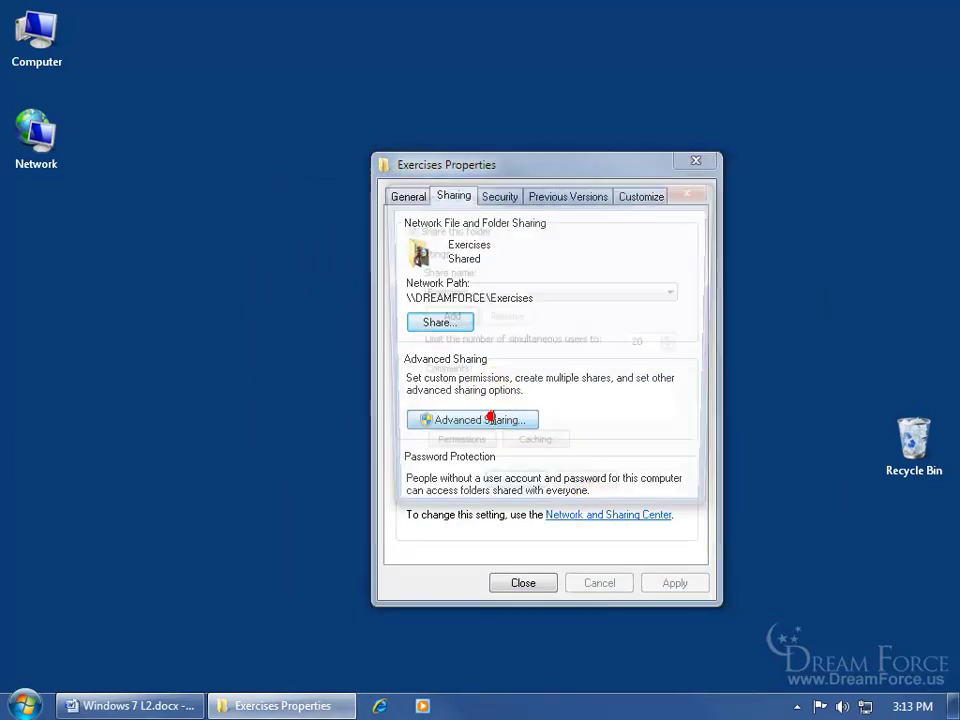
click(468, 451)
click(623, 434)
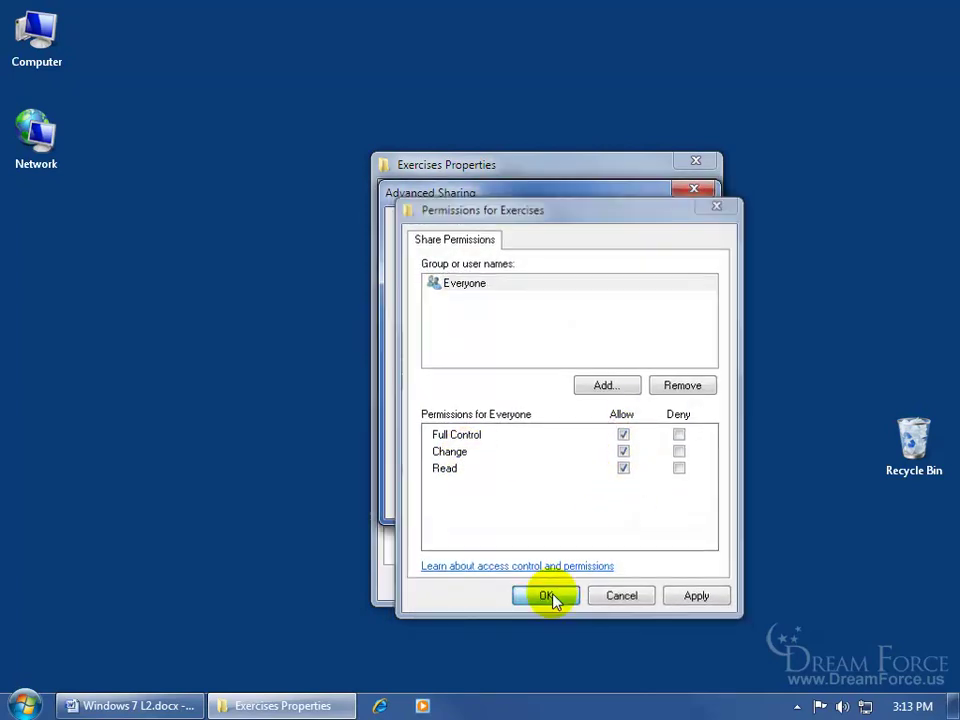
click(551, 598)
- Confirm Advanced Sharing with OK and close the Exercises Properties dialog
click(545, 506)
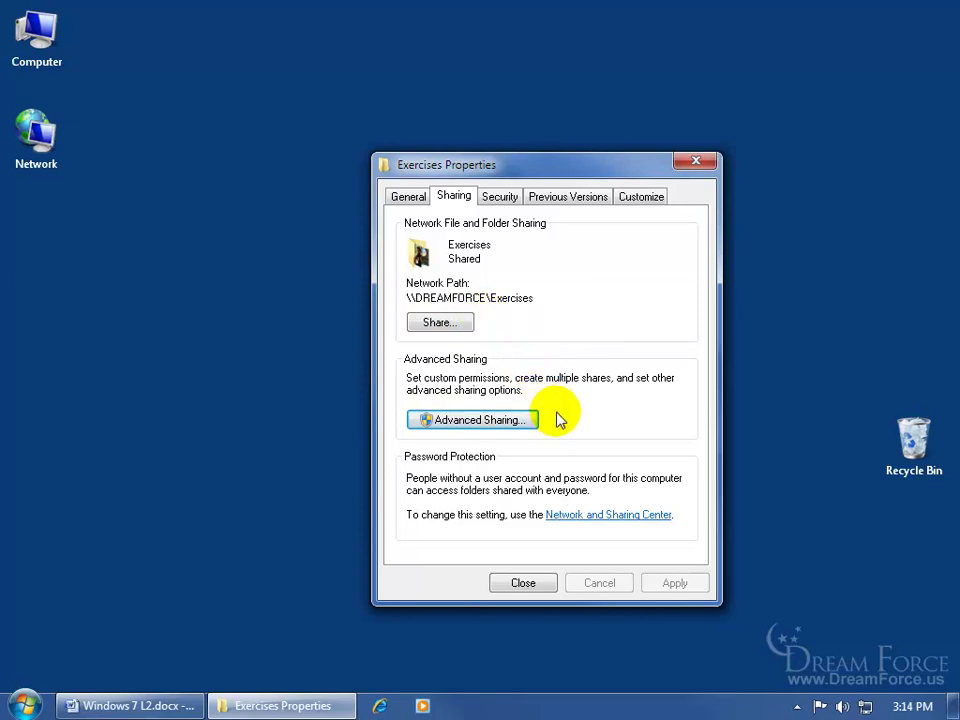
click(701, 163)
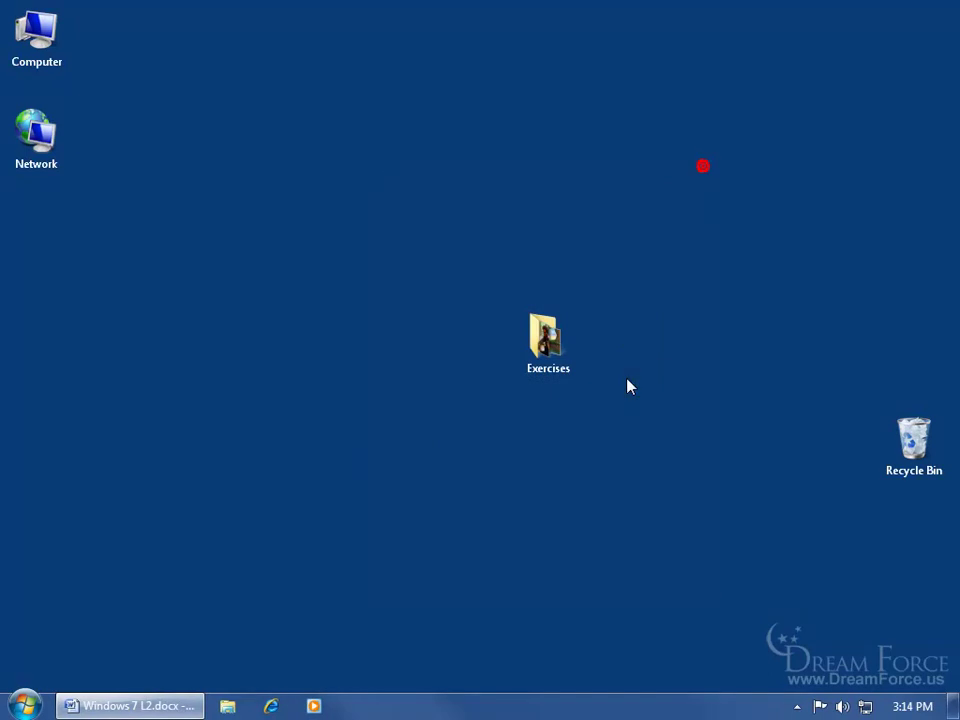
- Open the Kari share on LAPTOP-DF that contains Pooch.jpg
double_click(566, 350)
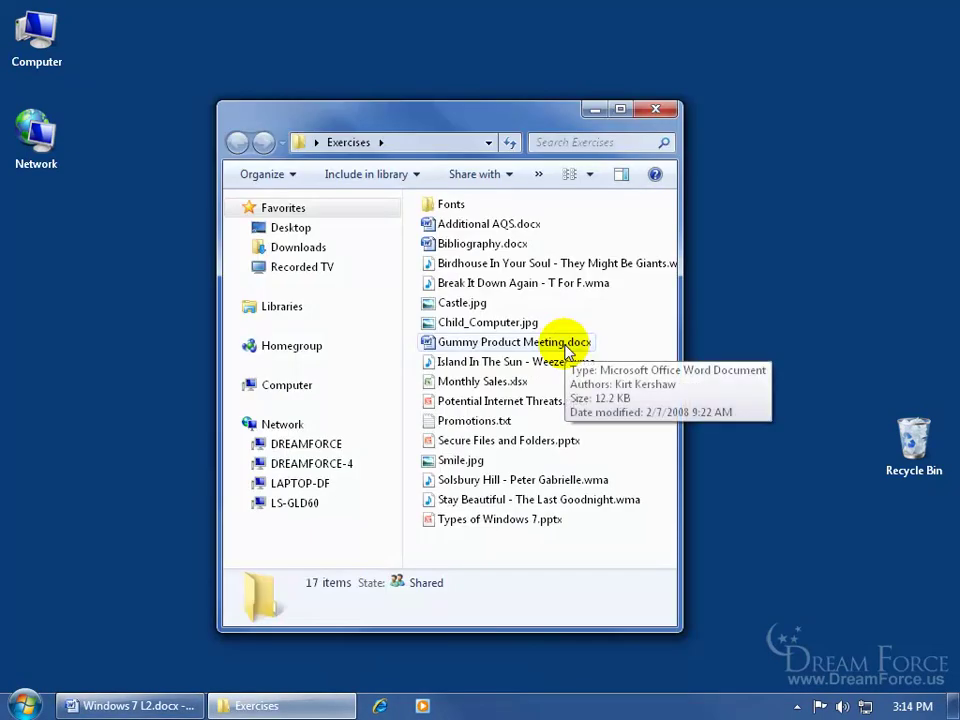
click(312, 485)
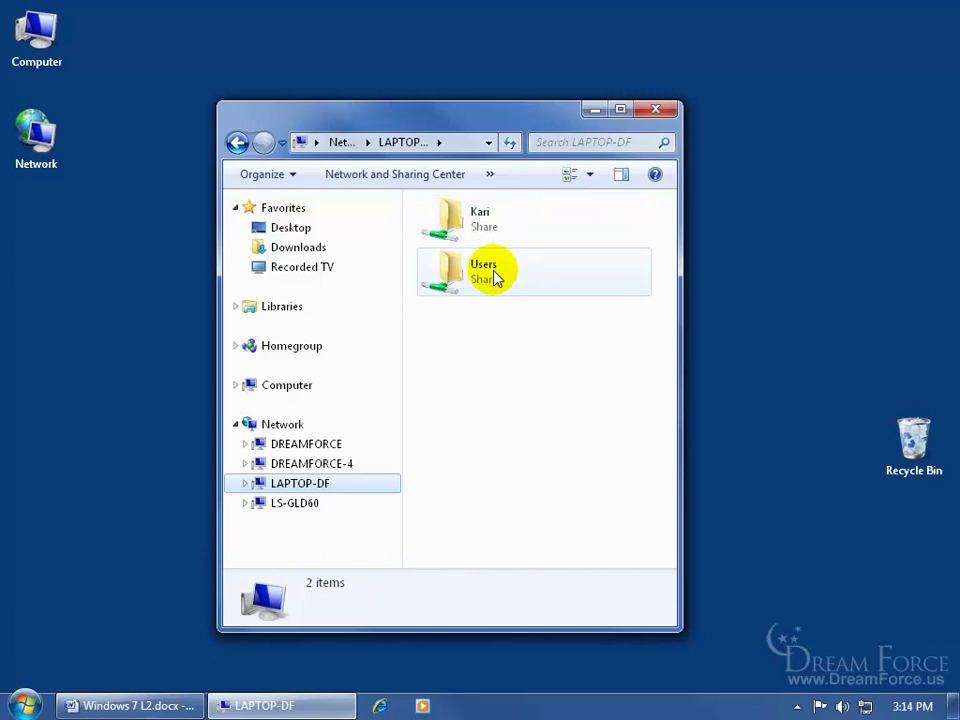
double_click(457, 215)
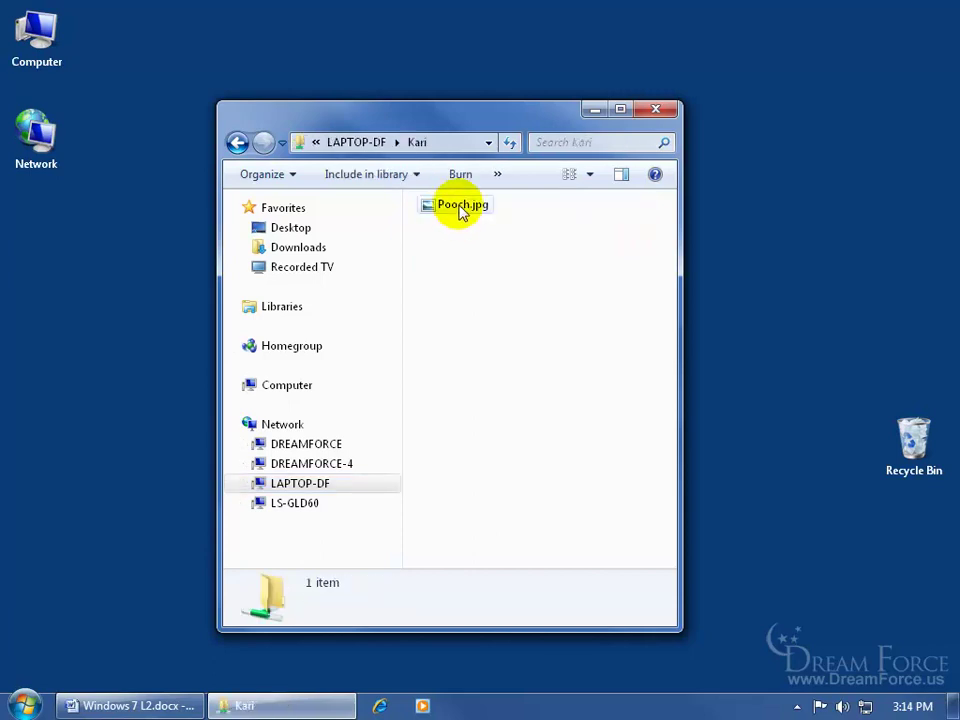
- Attempt to rename Pooch.jpg to Pooch2.jpg, dismiss the access-denied warning, and close the window
click(458, 212)
right_click(452, 210)
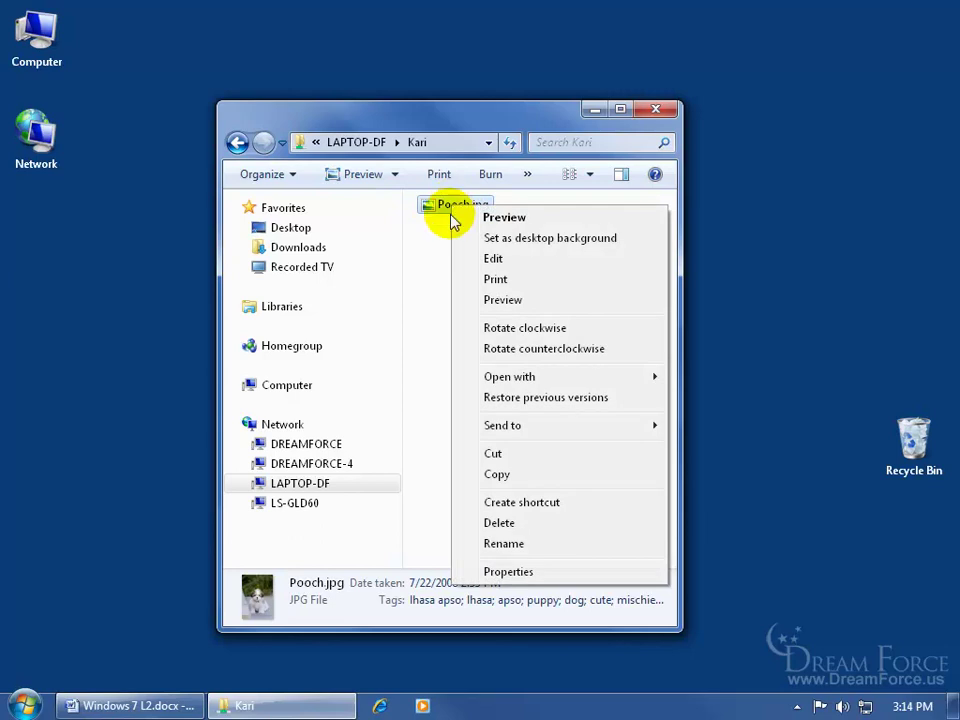
click(510, 543)
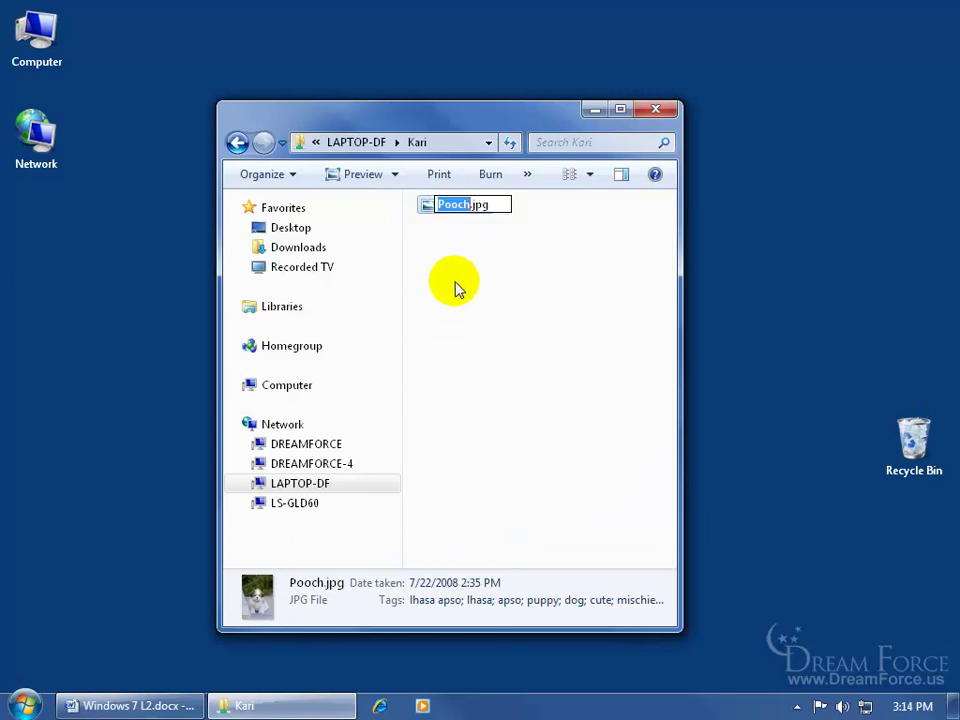
click(467, 204)
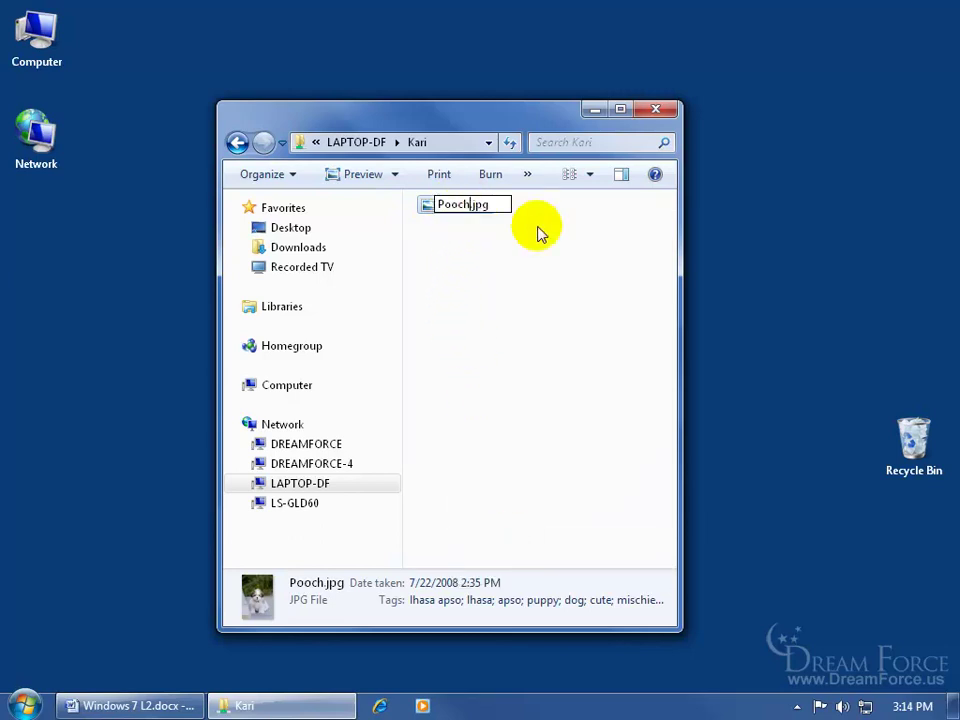
key(Return)
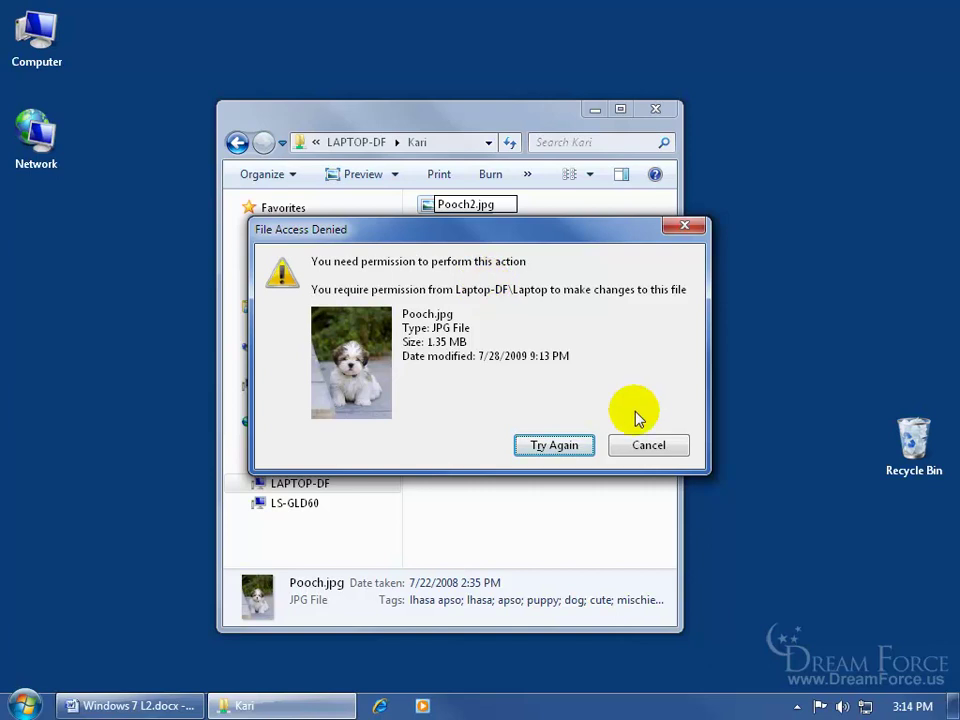
click(645, 444)
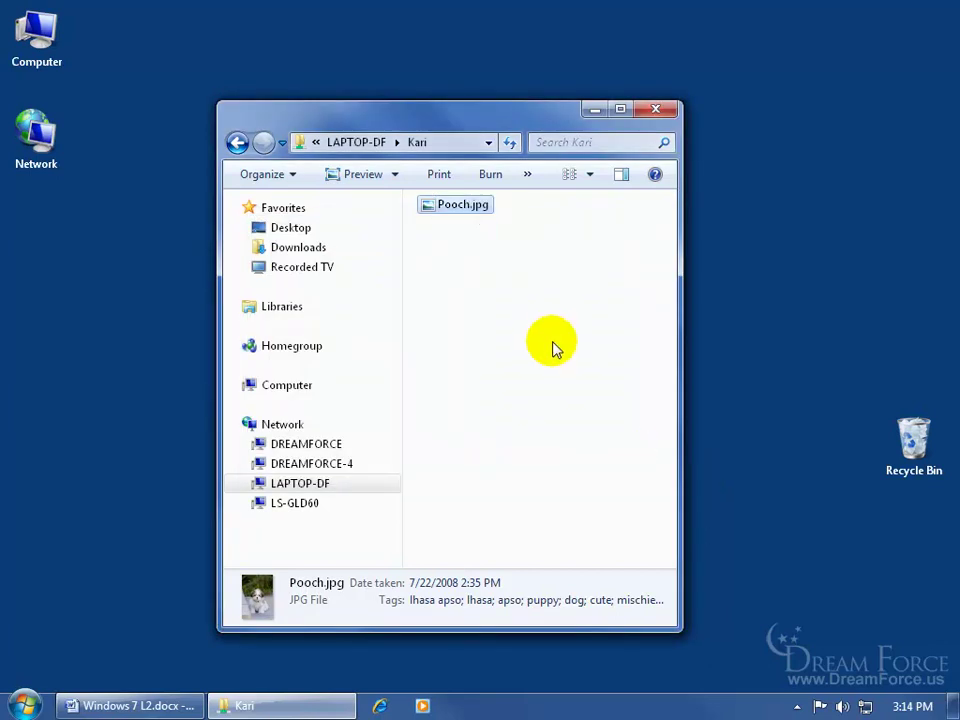
click(660, 109)
- Open the Exercises folder's properties at the Sharing tab
right_click(549, 340)
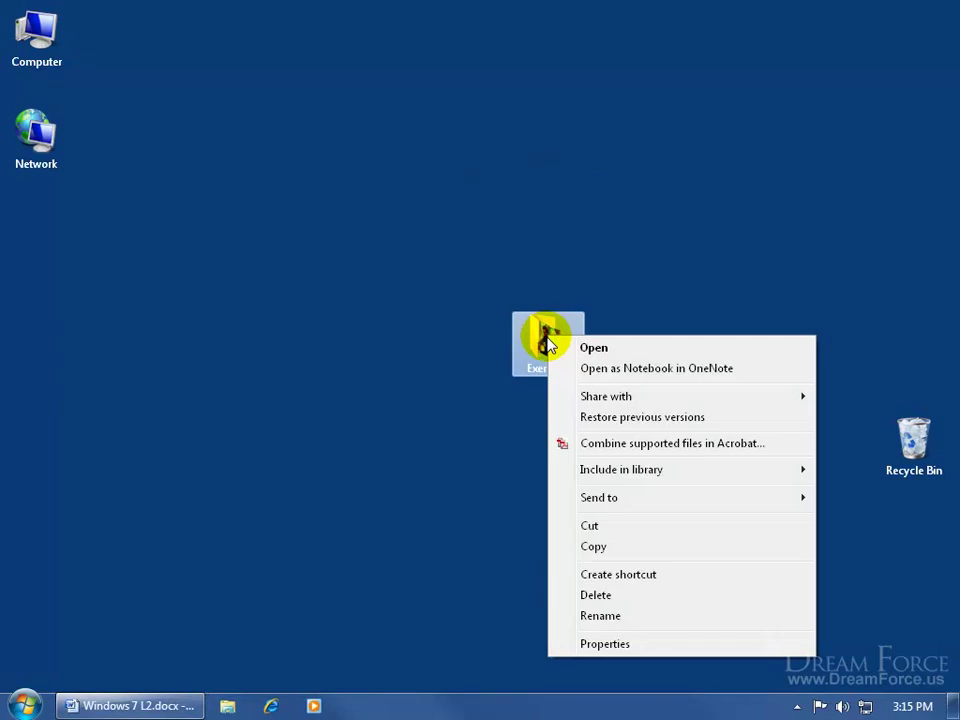
click(596, 642)
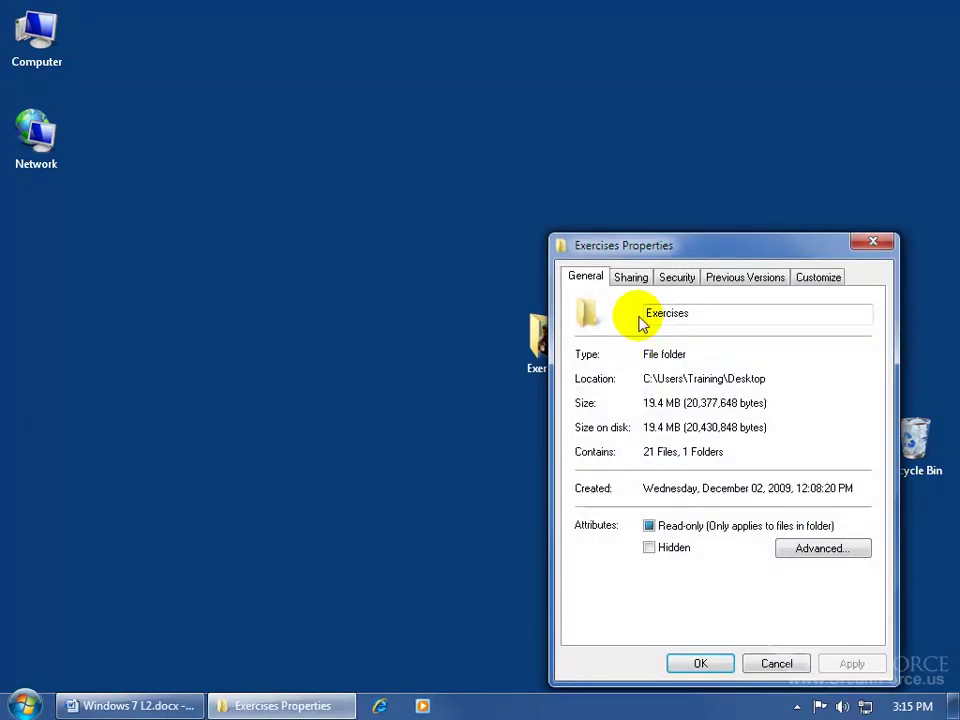
drag(684, 253, 478, 174)
click(430, 200)
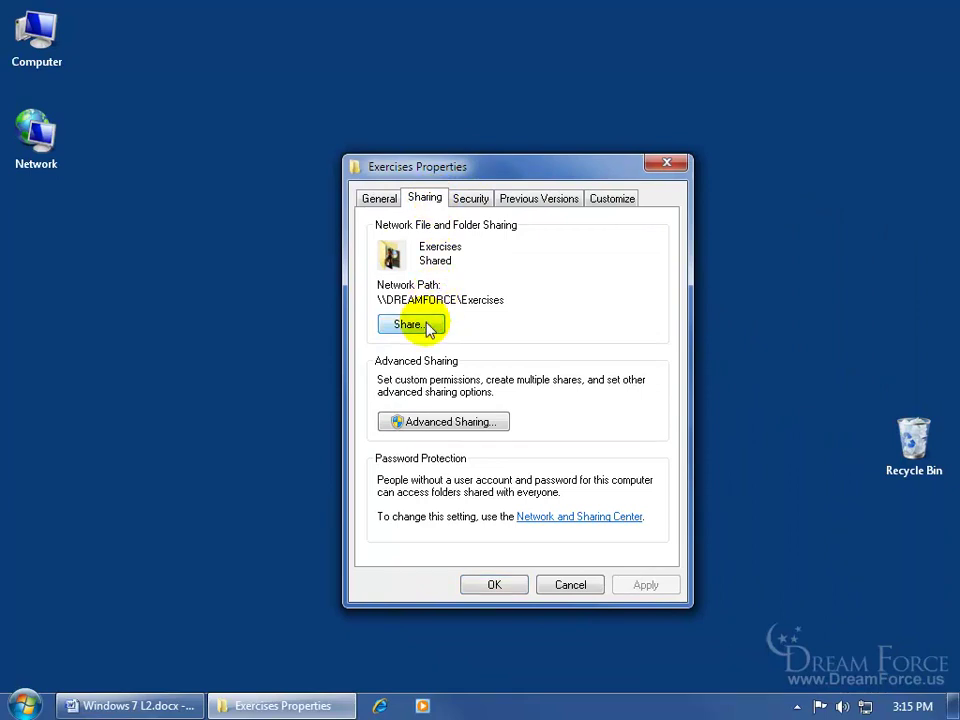
- Untick 'Share this folder' in Advanced Sharing and close Exercises Properties
click(488, 424)
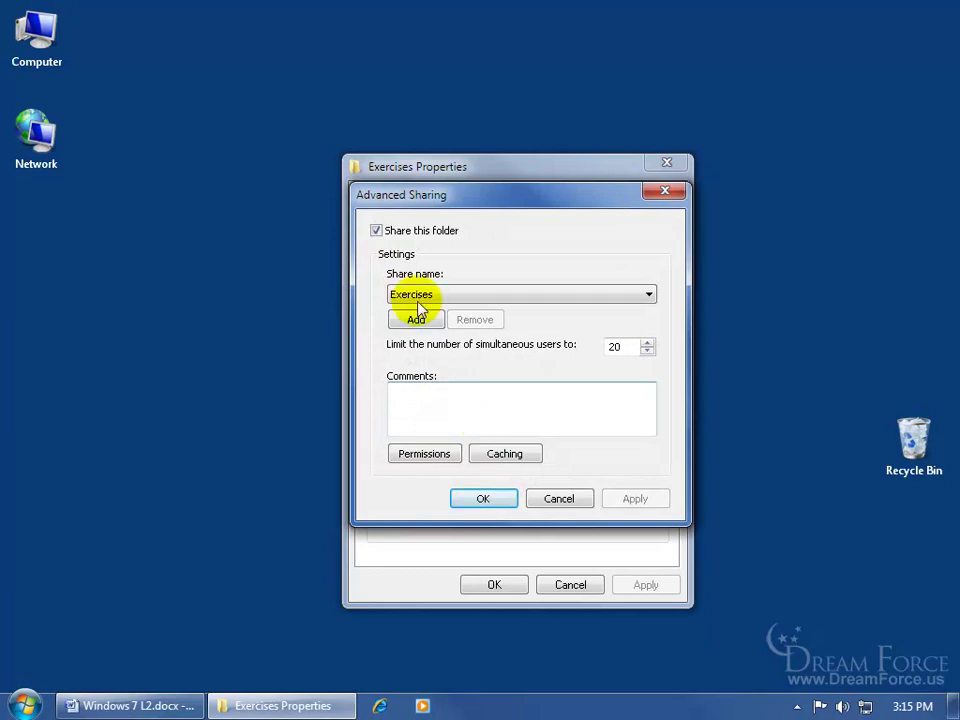
click(377, 231)
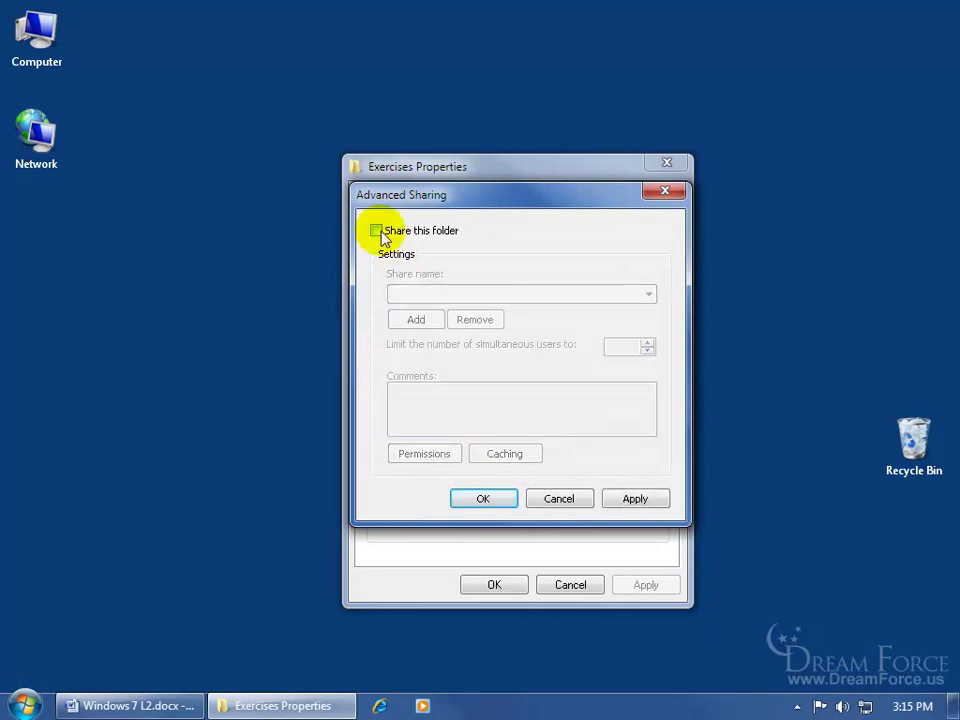
click(477, 496)
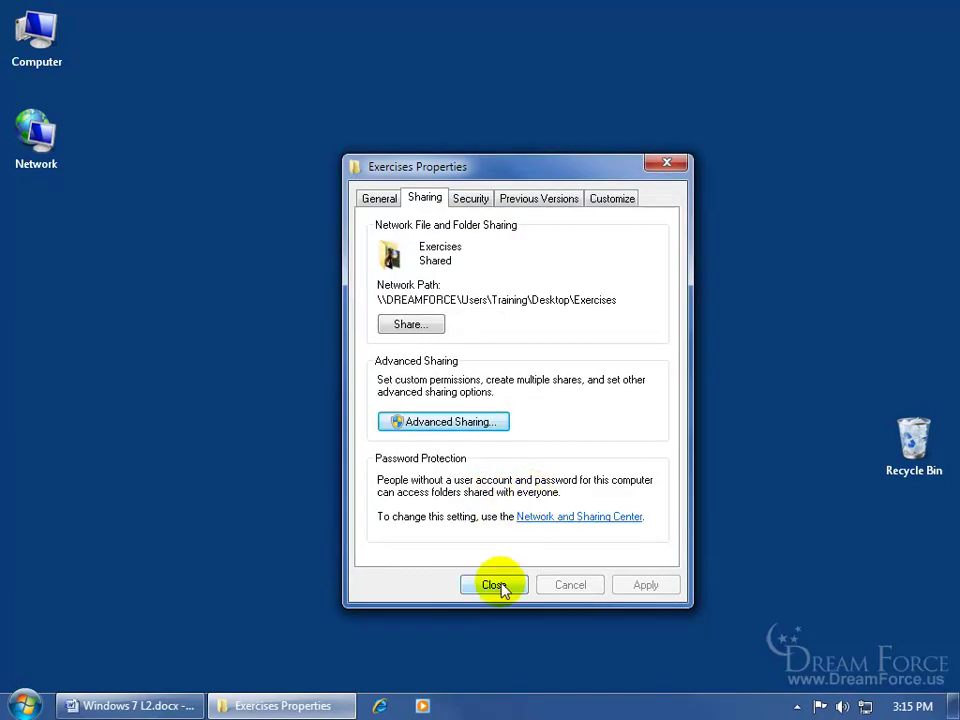
click(496, 586)
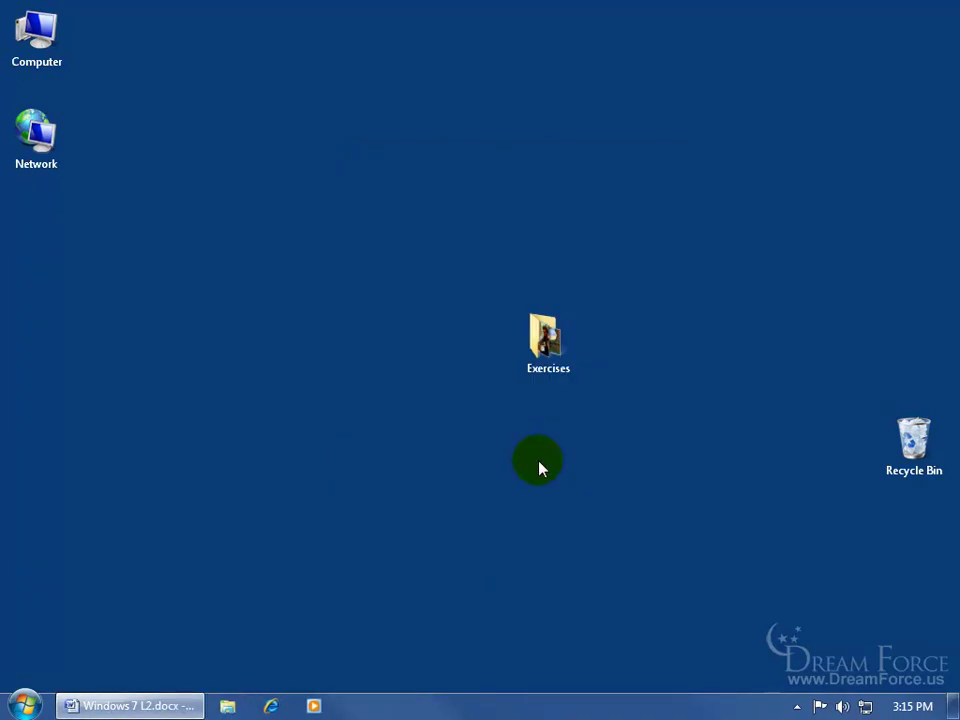
double_click(546, 345)
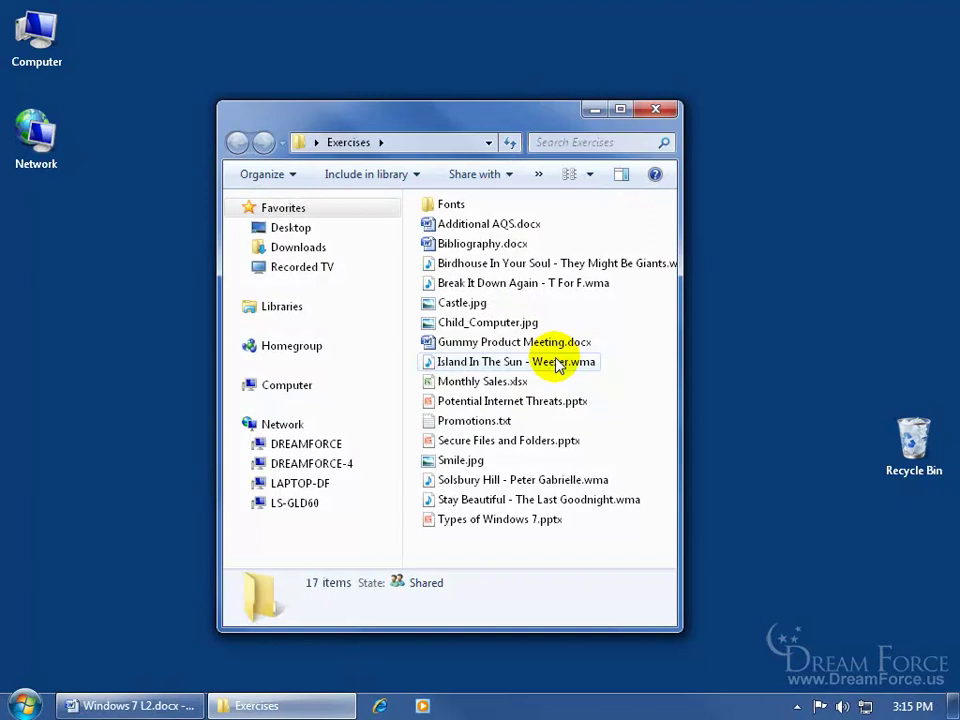
click(337, 450)
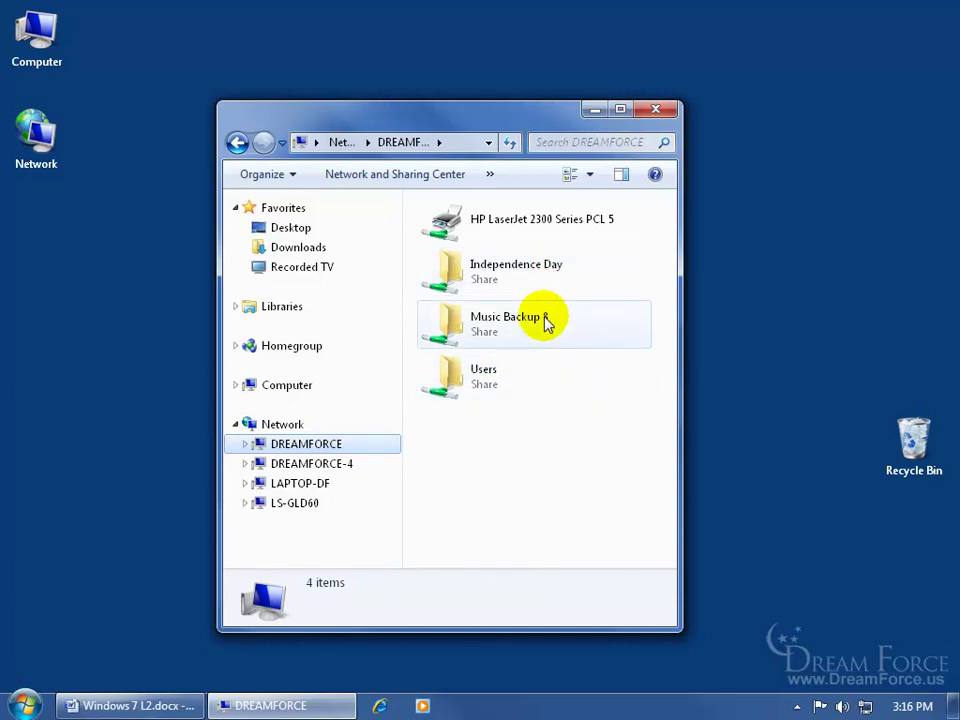
double_click(480, 381)
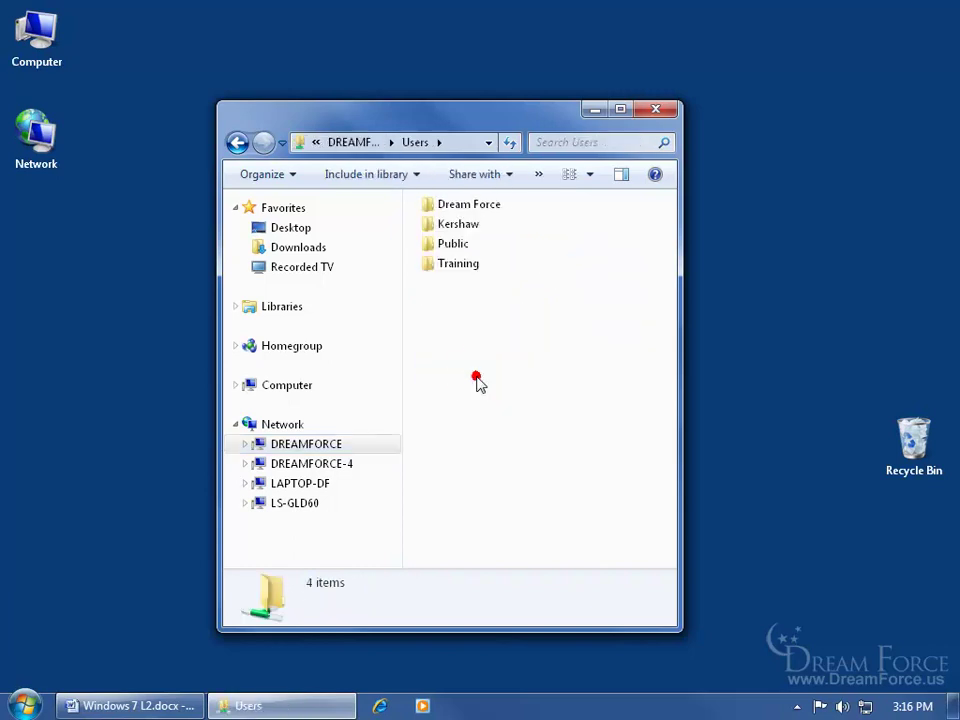
double_click(472, 266)
double_click(472, 266)
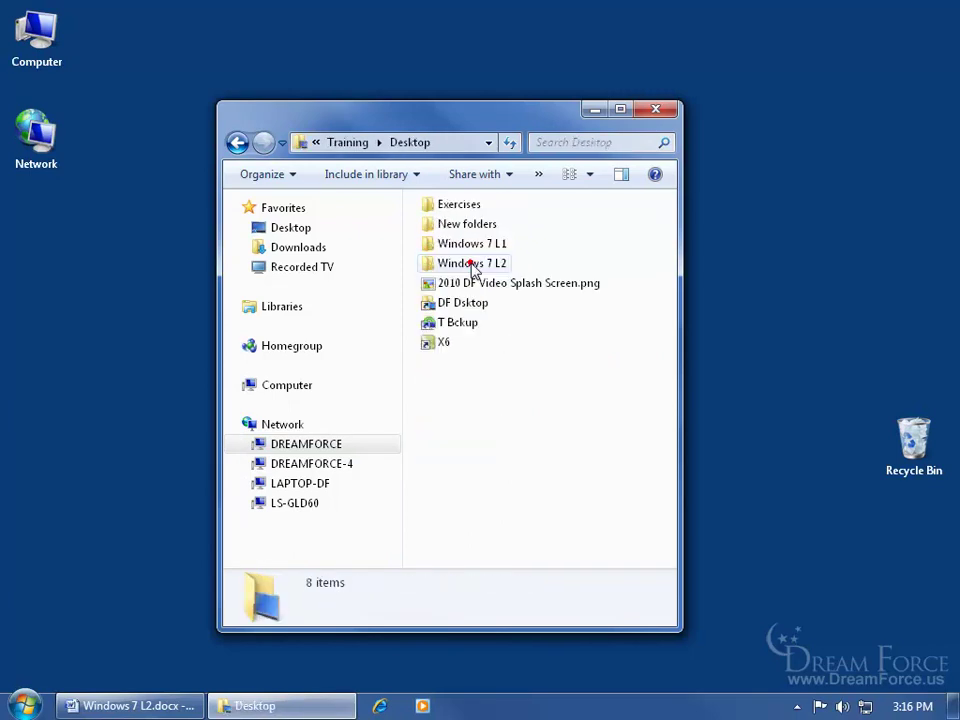
click(470, 207)
double_click(470, 207)
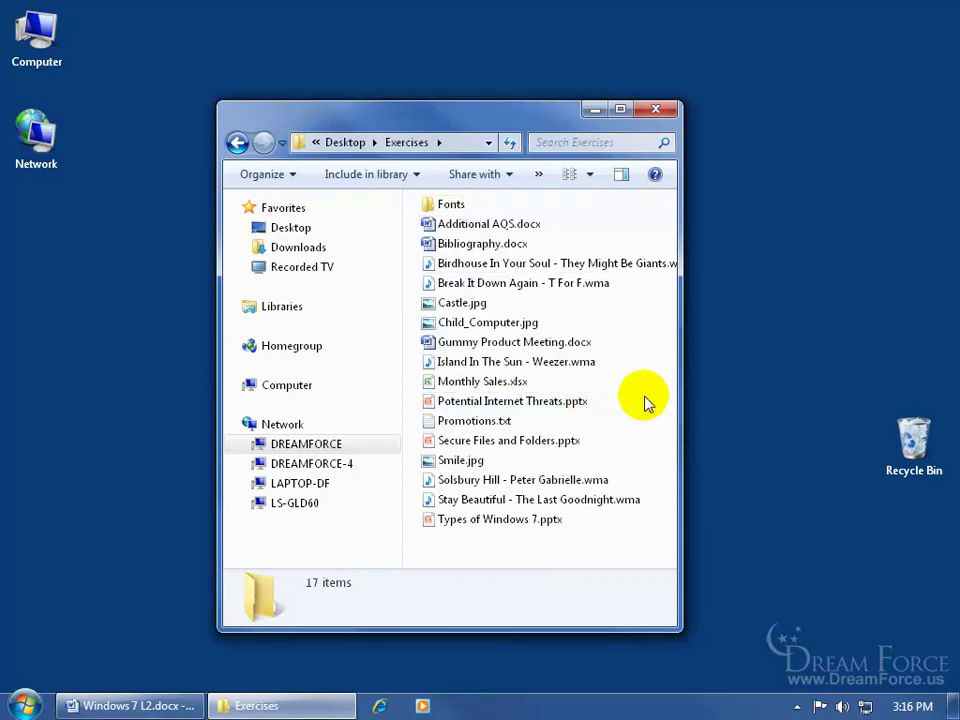
click(655, 108)
click(540, 343)
- Check the Exercises File Sharing list (Everyone at Read), close it, and reopen the folder's context menu
right_click(540, 346)
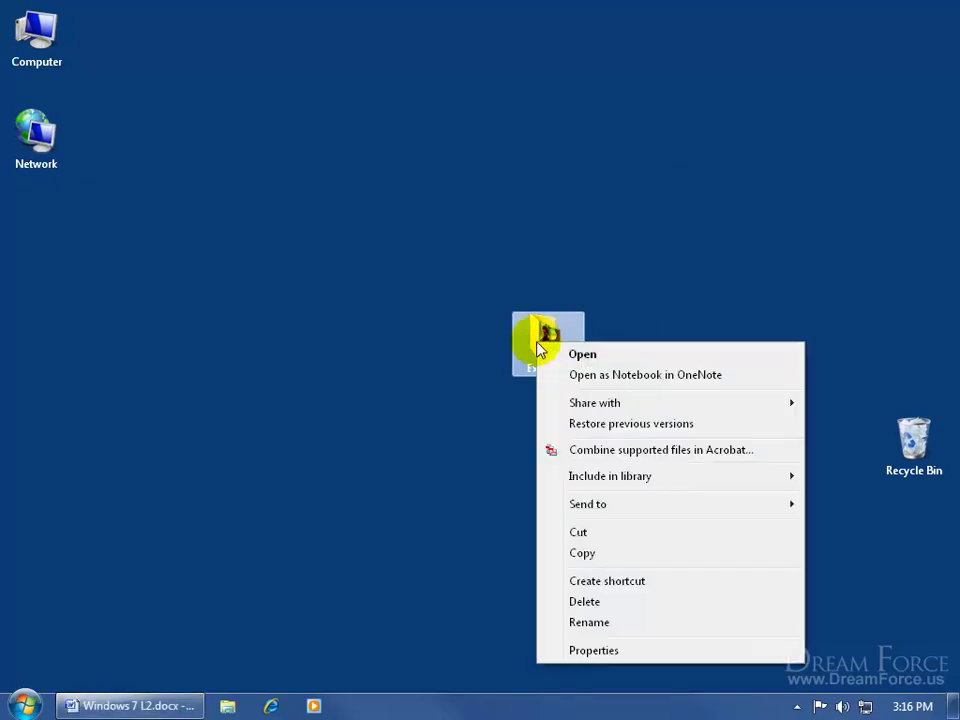
mouse_move(573, 407)
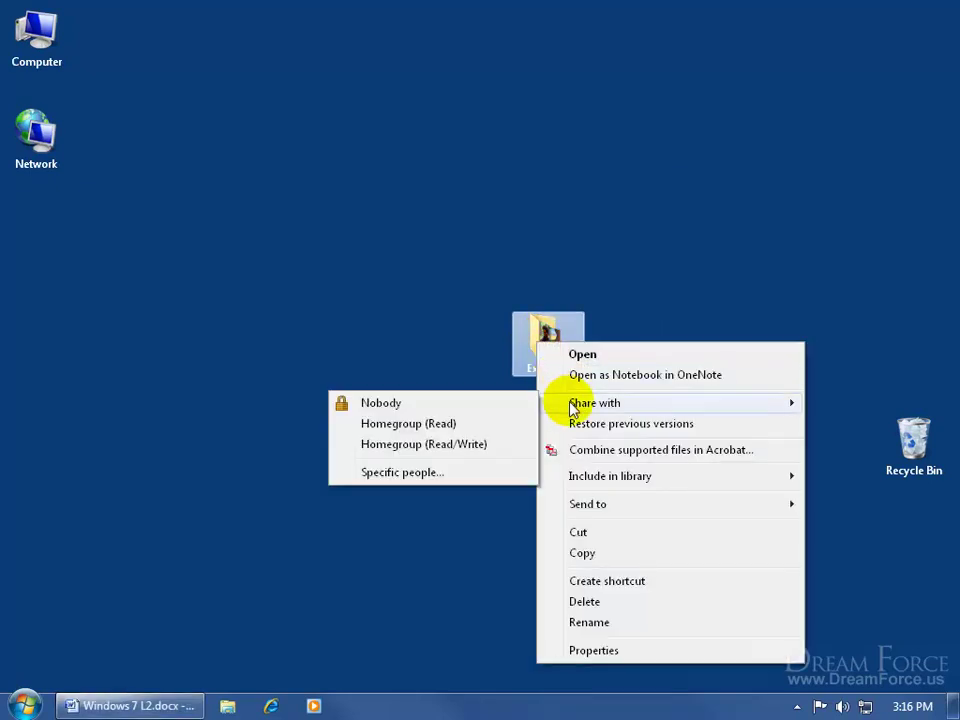
click(450, 478)
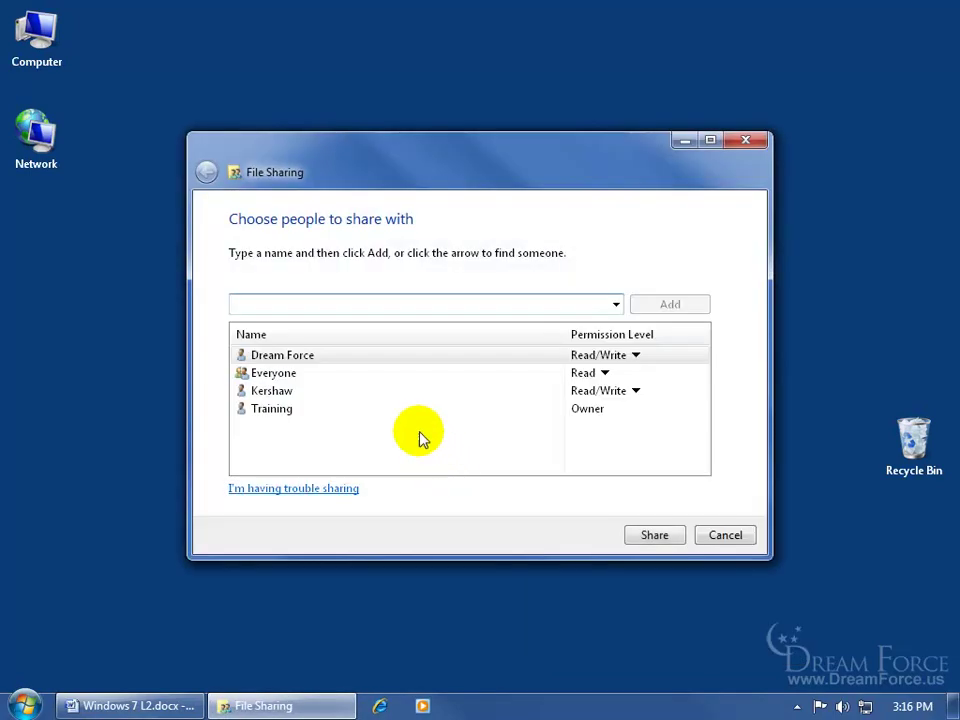
click(745, 140)
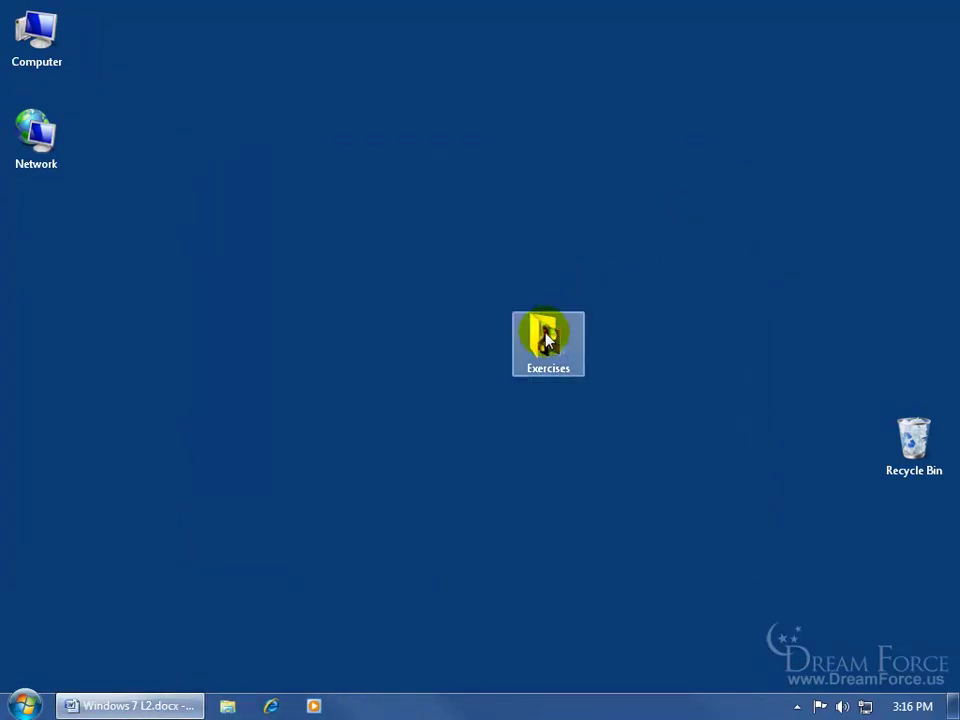
right_click(535, 341)
- From the Exercises Properties Sharing tab, remove Everyone from the people-sharing list
click(591, 645)
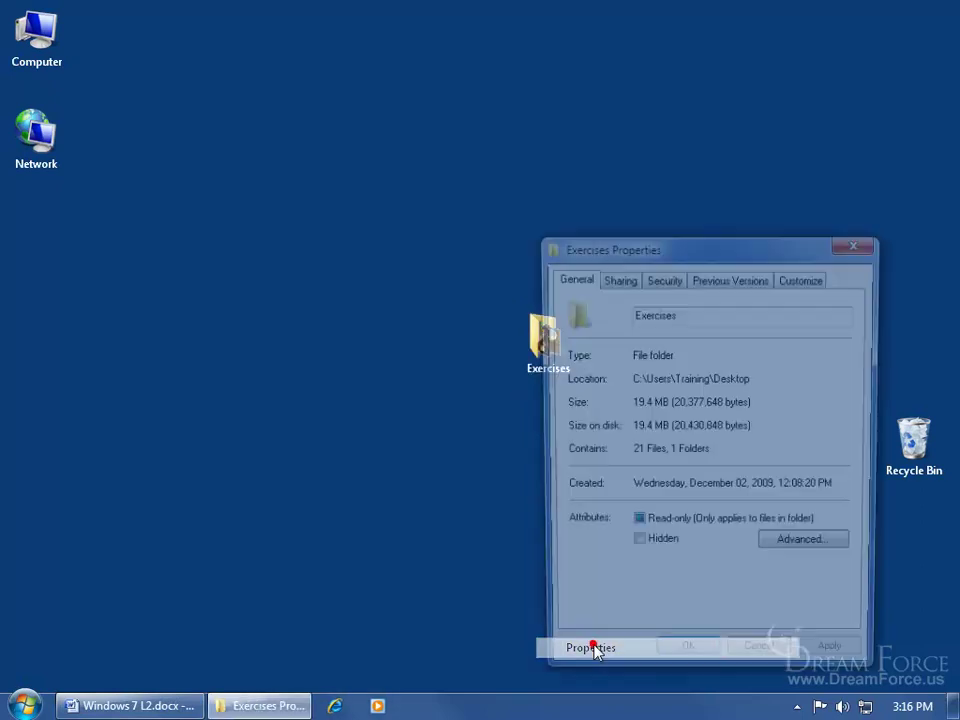
drag(670, 250, 527, 203)
click(476, 232)
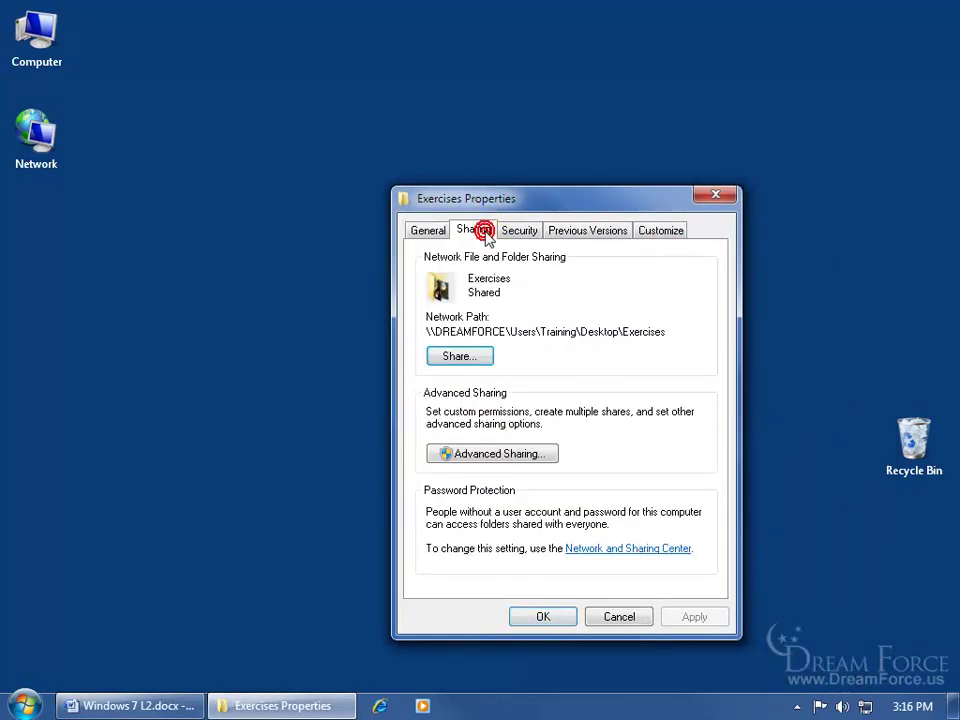
click(479, 362)
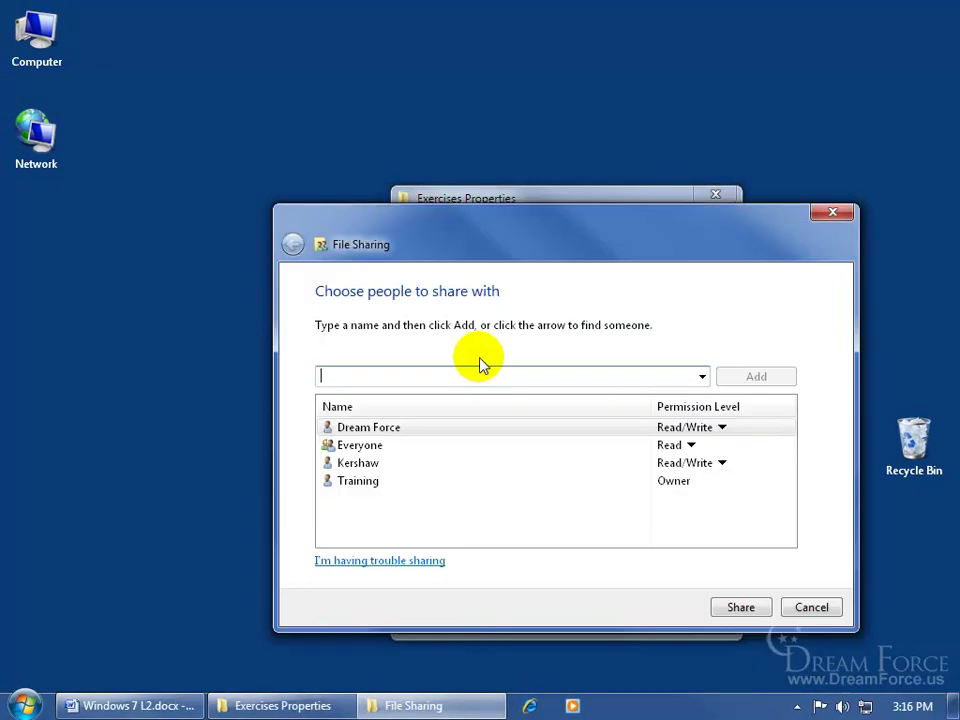
click(382, 450)
right_click(382, 450)
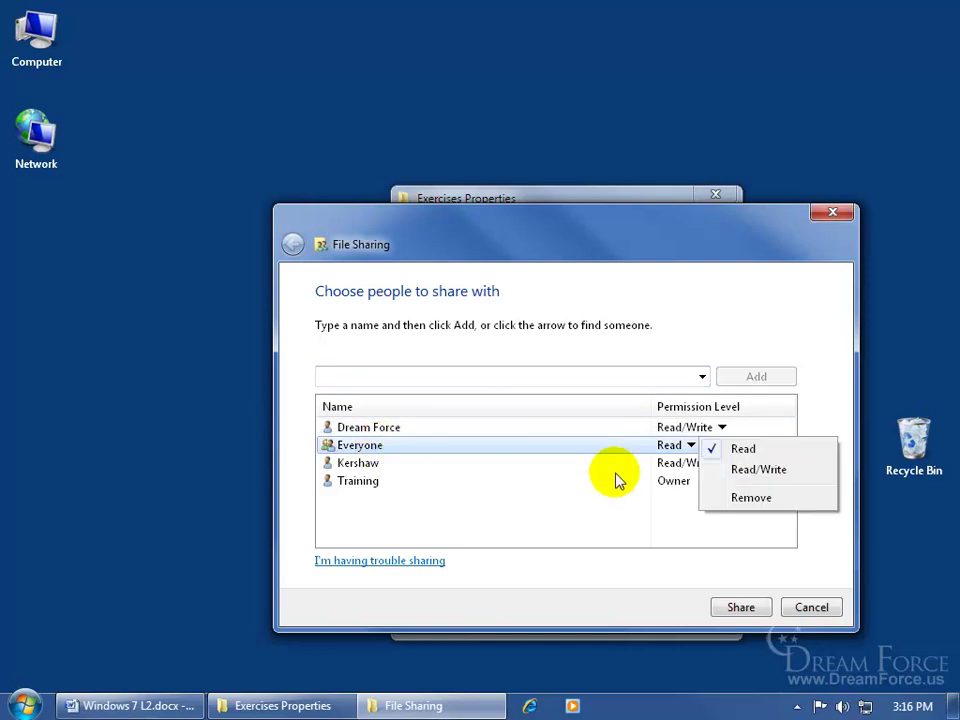
click(740, 498)
- Add Guest with Read permission and apply the sharing changes
click(702, 376)
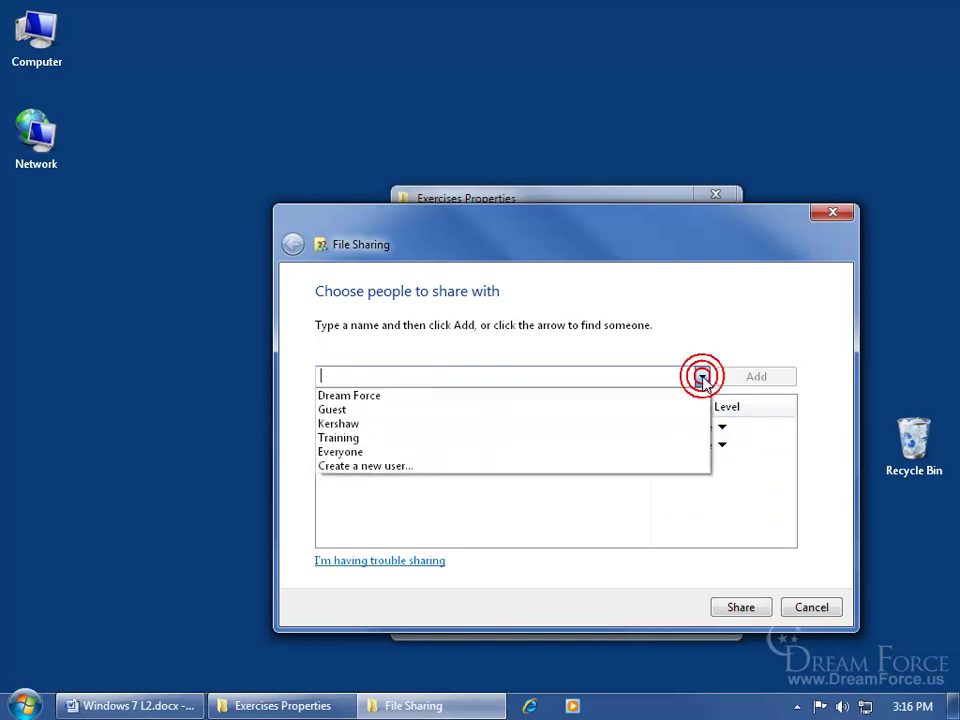
click(672, 417)
click(754, 377)
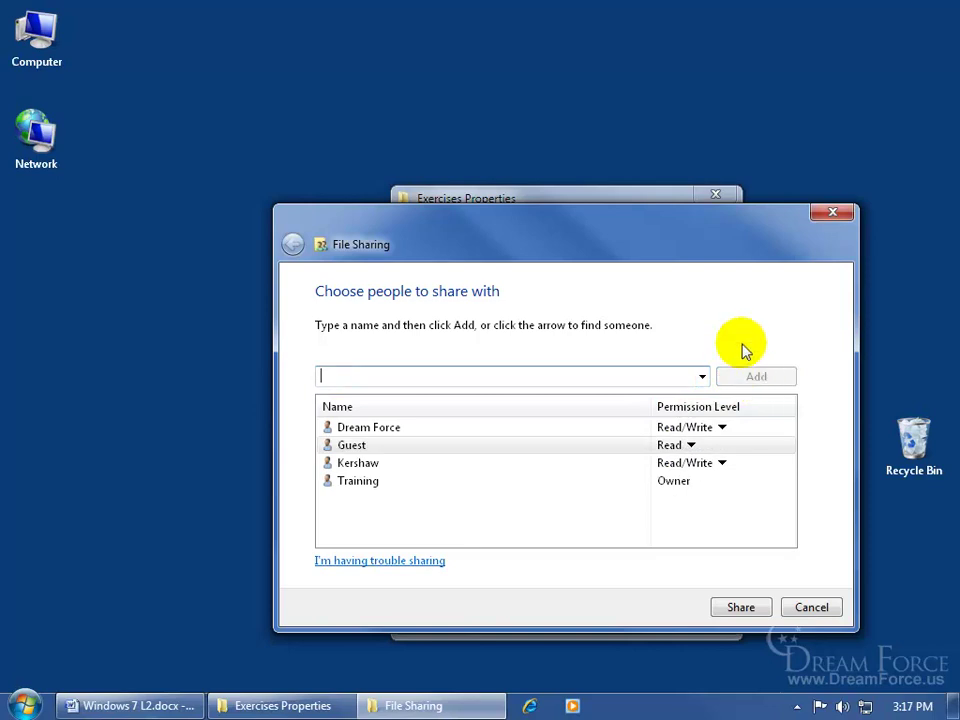
click(390, 446)
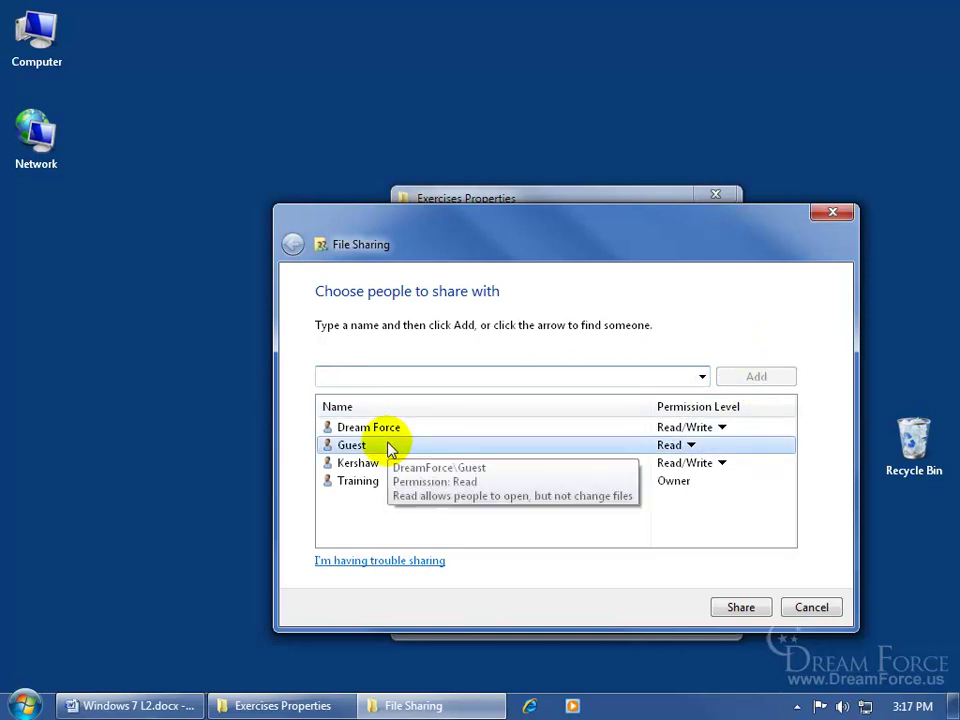
click(480, 376)
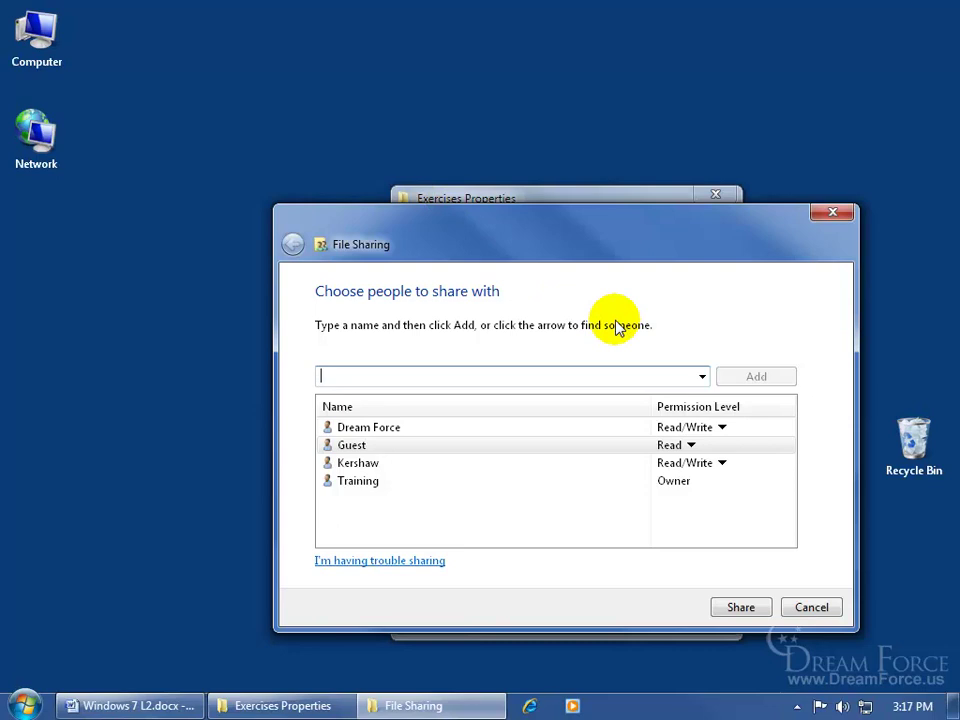
click(702, 376)
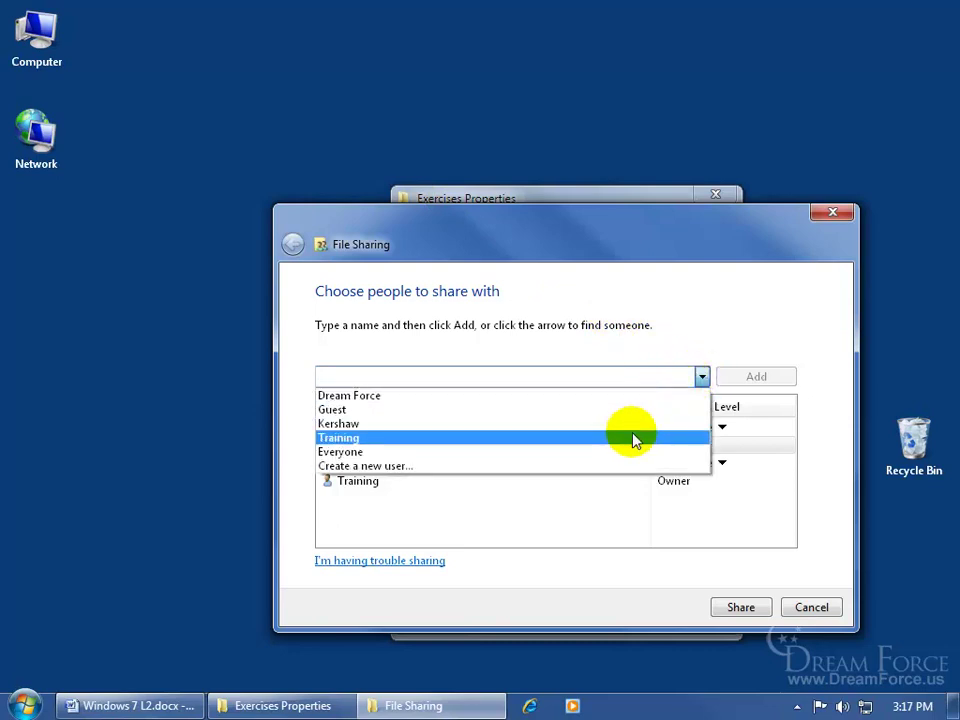
click(606, 315)
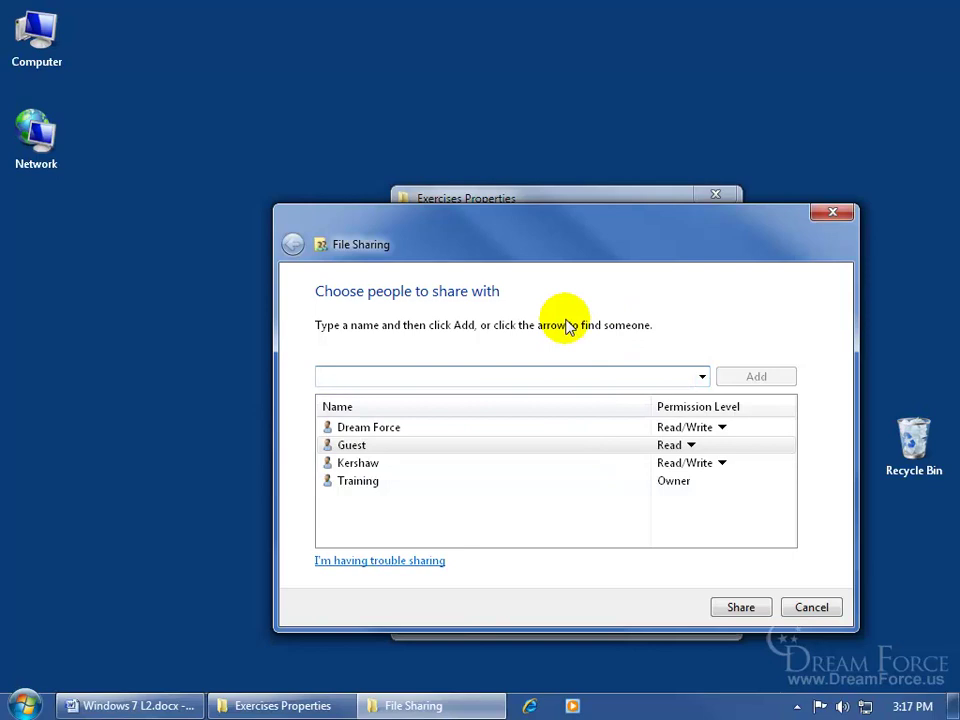
click(739, 607)
click(795, 607)
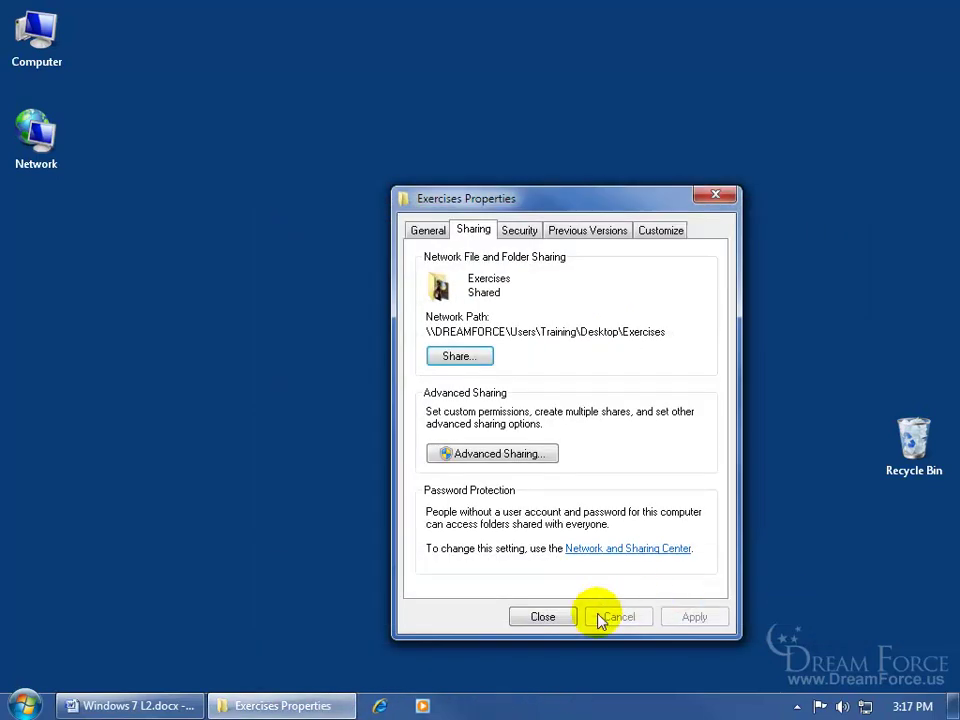